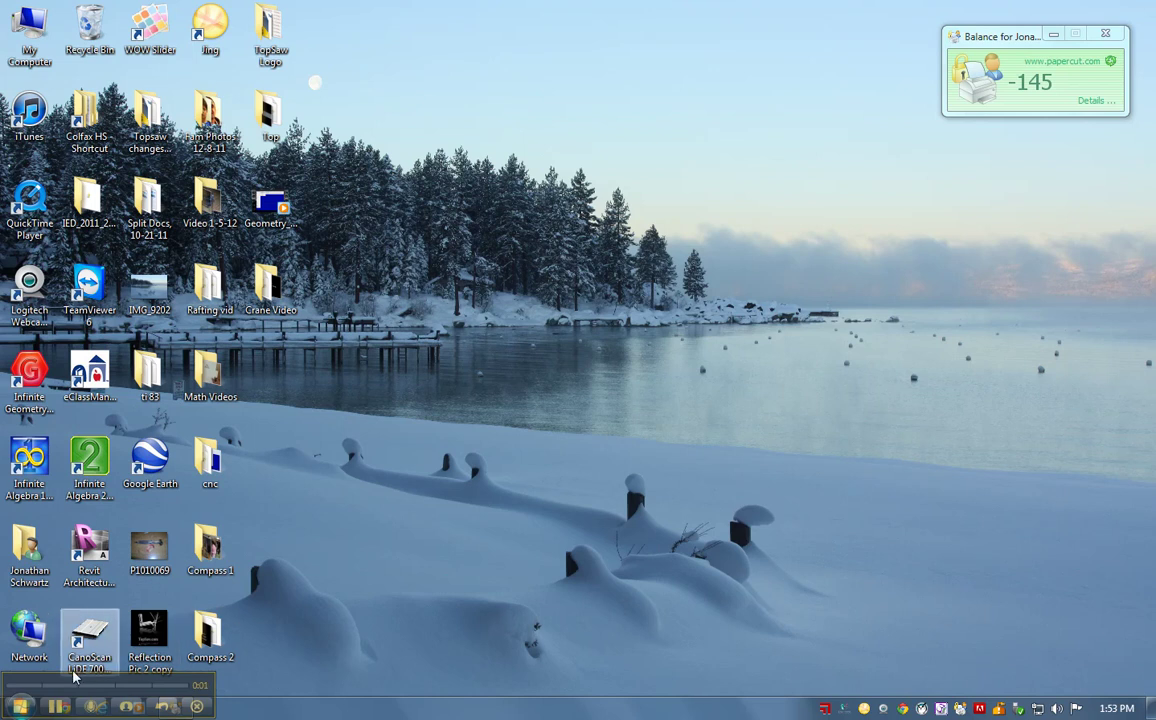
# Launch Autodesk Inventor Professional 2012 from the Start menu's Graphics program folder.
pyautogui.click(22, 708)
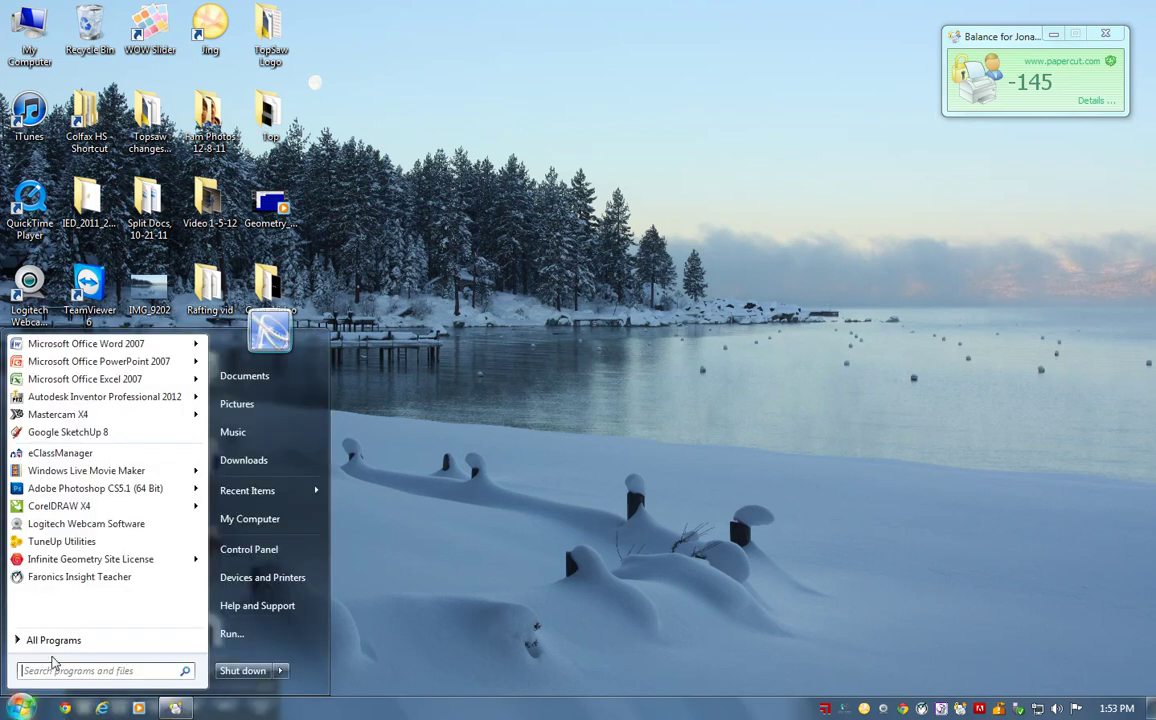
pyautogui.click(55, 641)
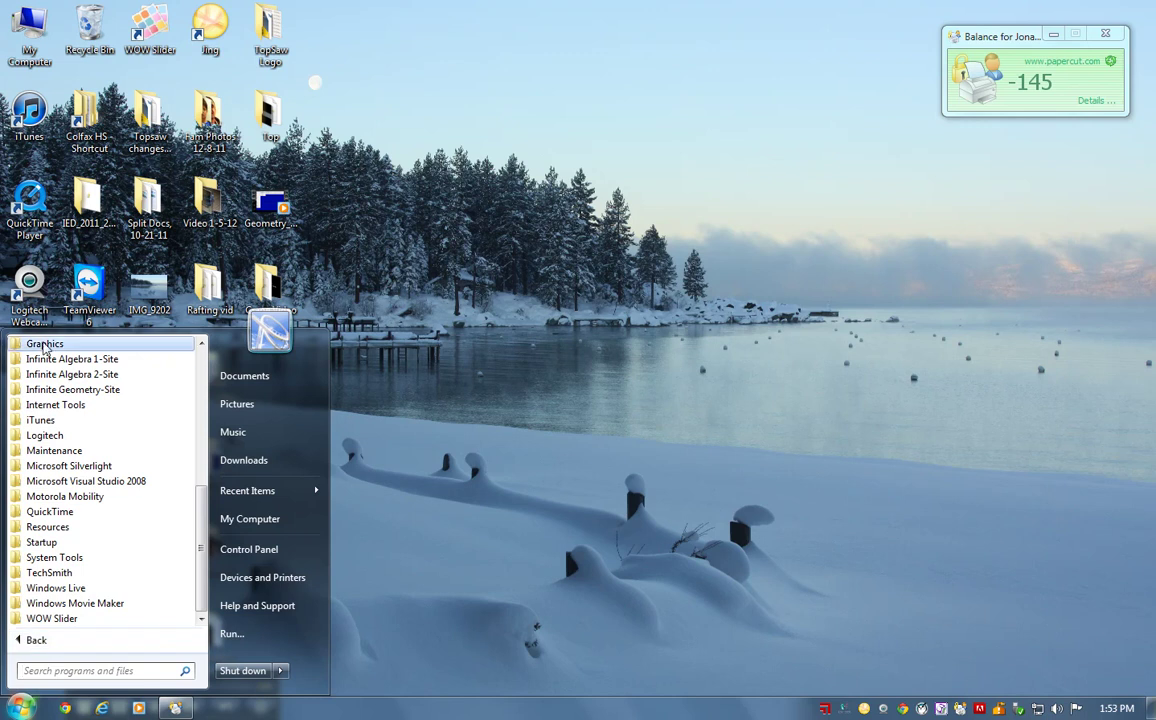
pyautogui.click(44, 344)
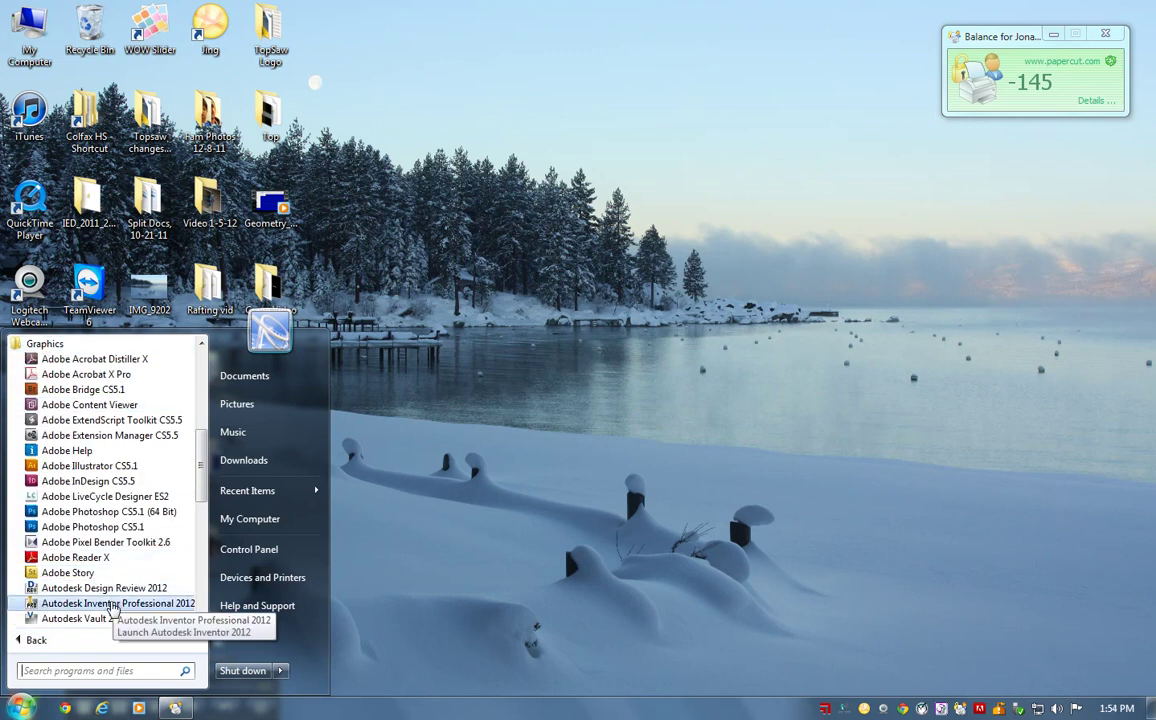
pyautogui.click(113, 604)
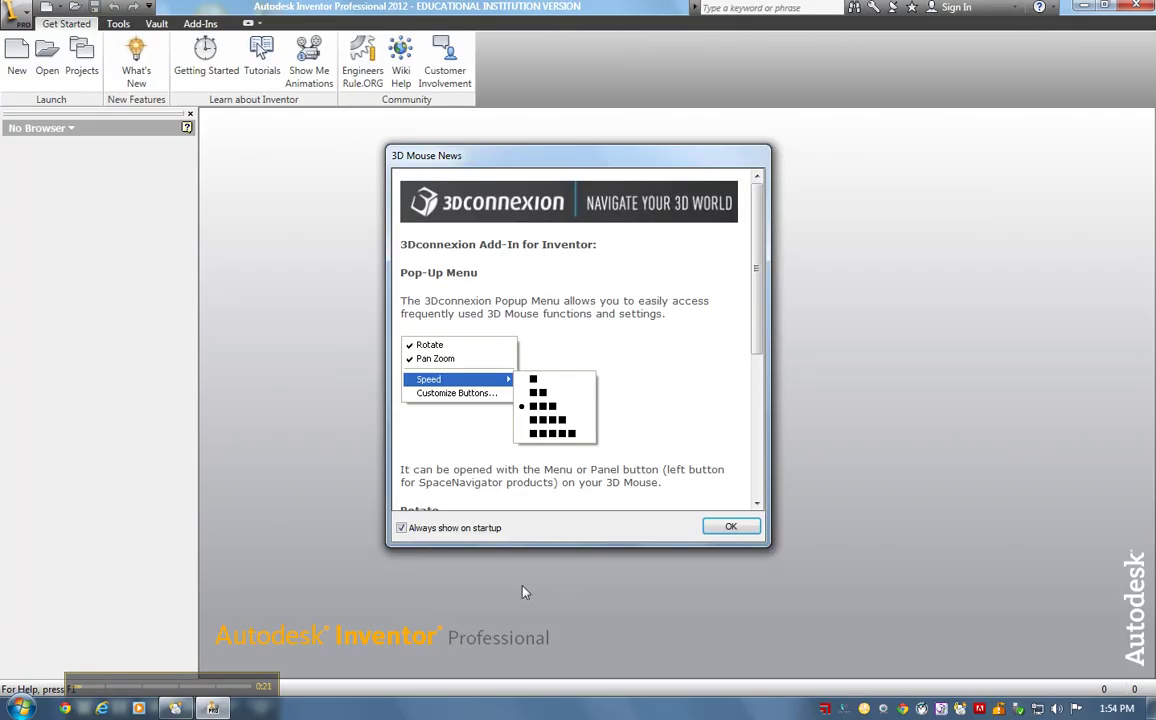
# Dismiss the 3D Mouse News window and create a new part from the Standard.ipt template.
pyautogui.click(722, 530)
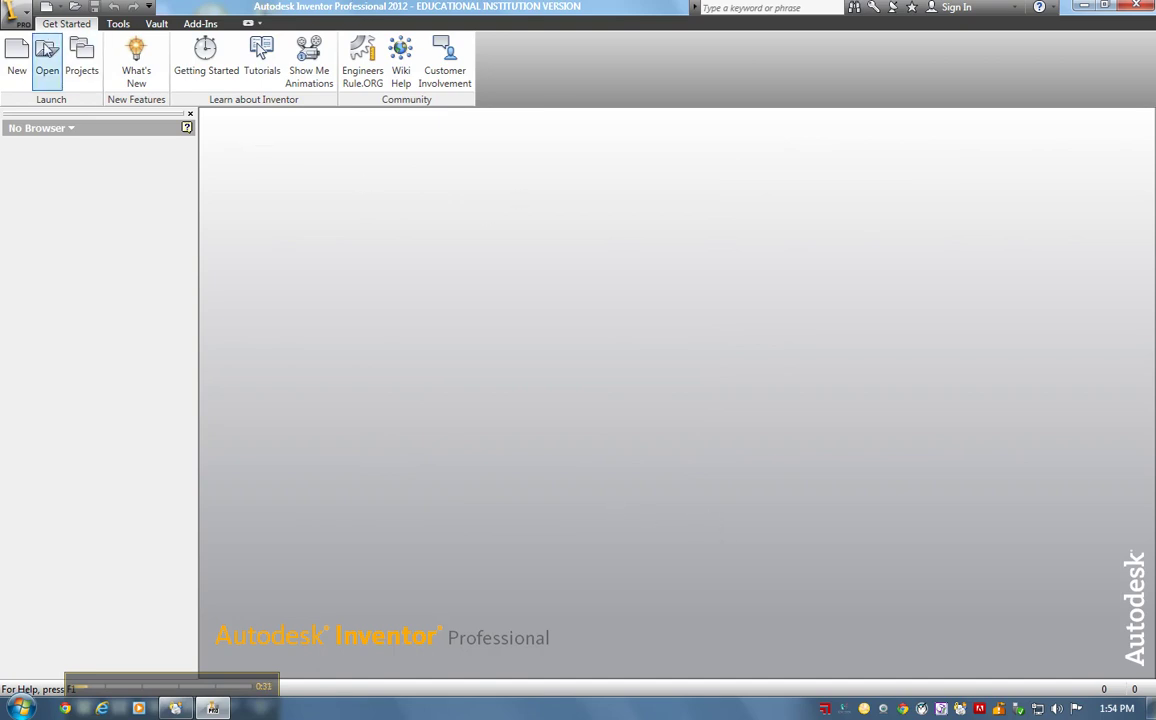
pyautogui.click(17, 55)
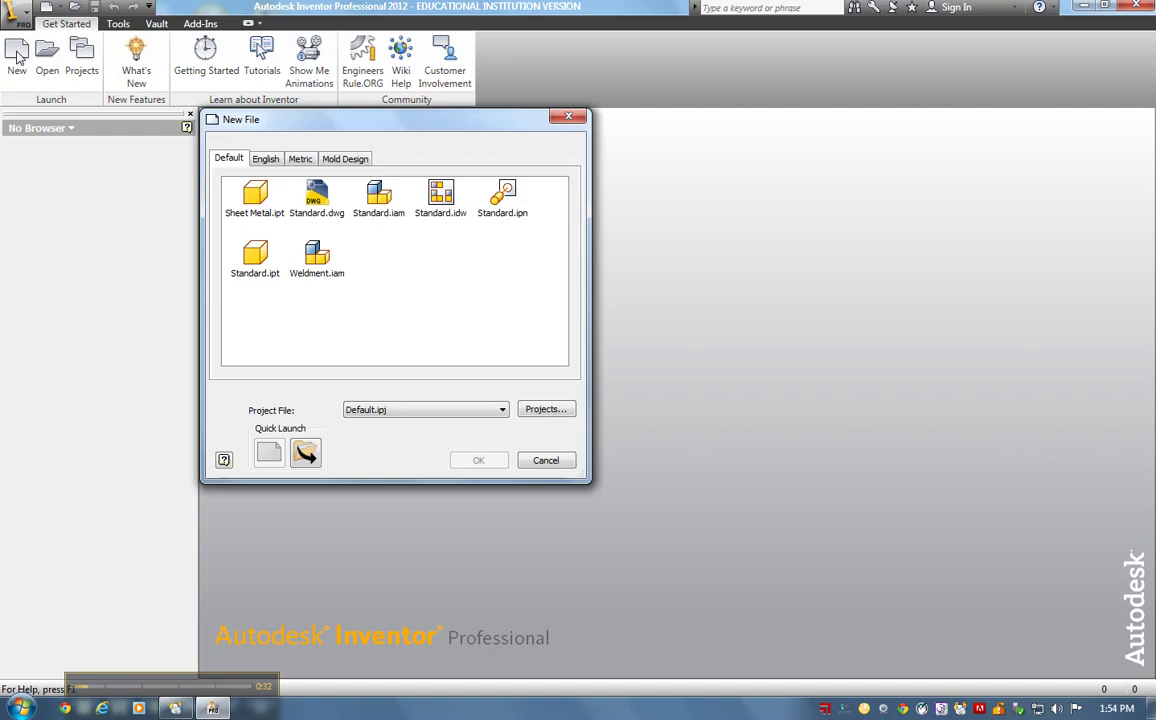
pyautogui.click(252, 254)
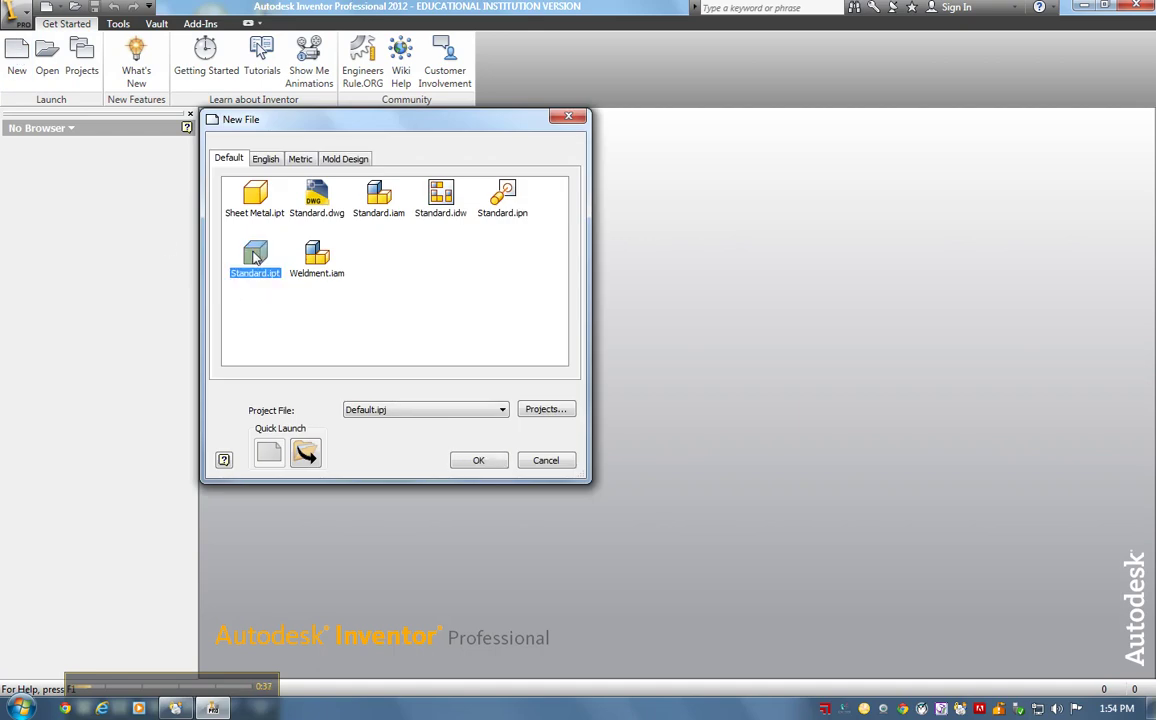
pyautogui.click(475, 460)
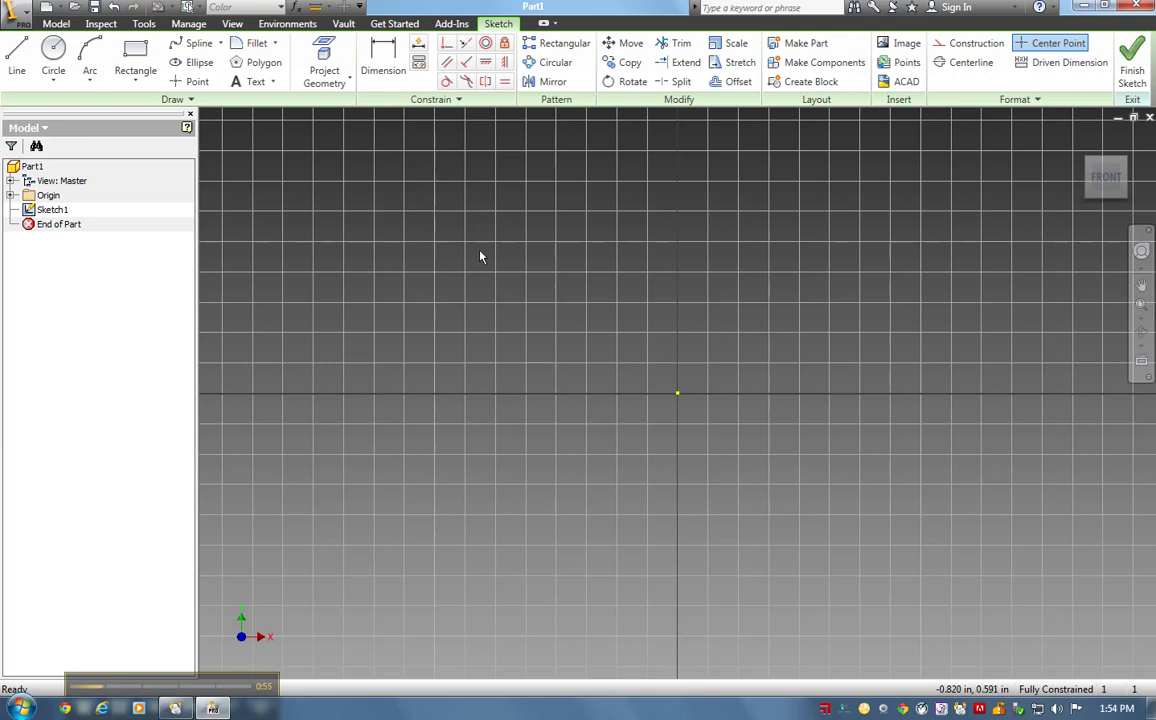
# Draw a rectangle from the sketch origin and dimension its top edge to 2 in wide.
pyautogui.click(140, 55)
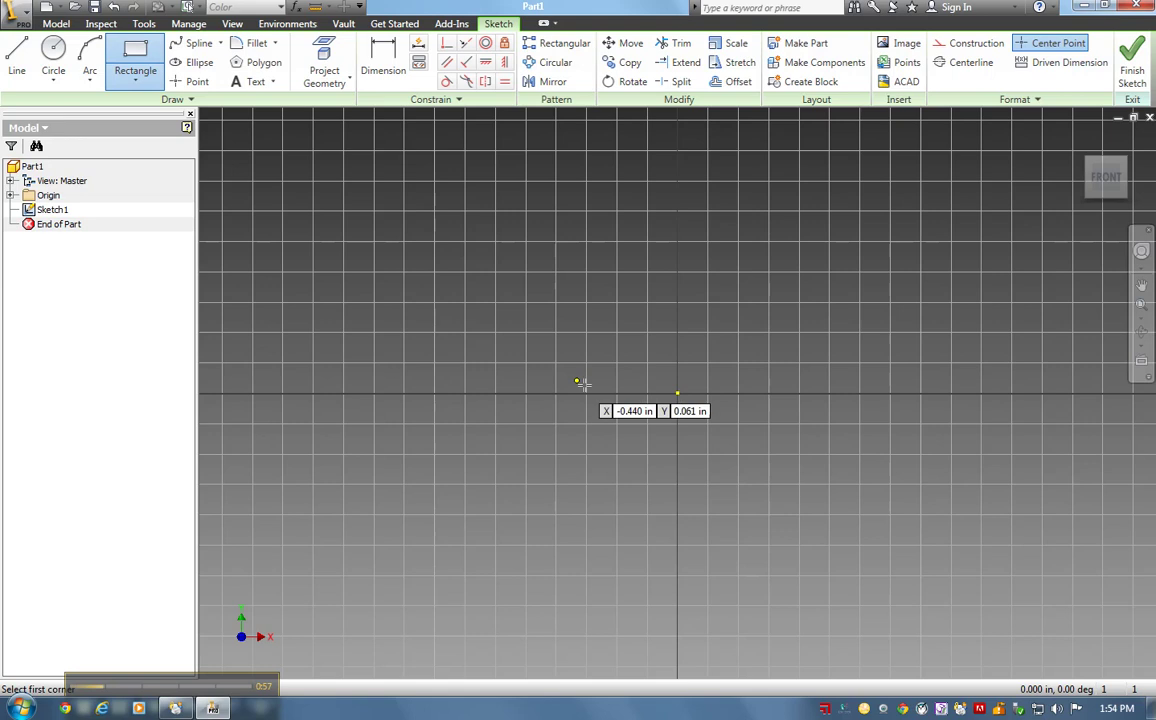
pyautogui.click(678, 394)
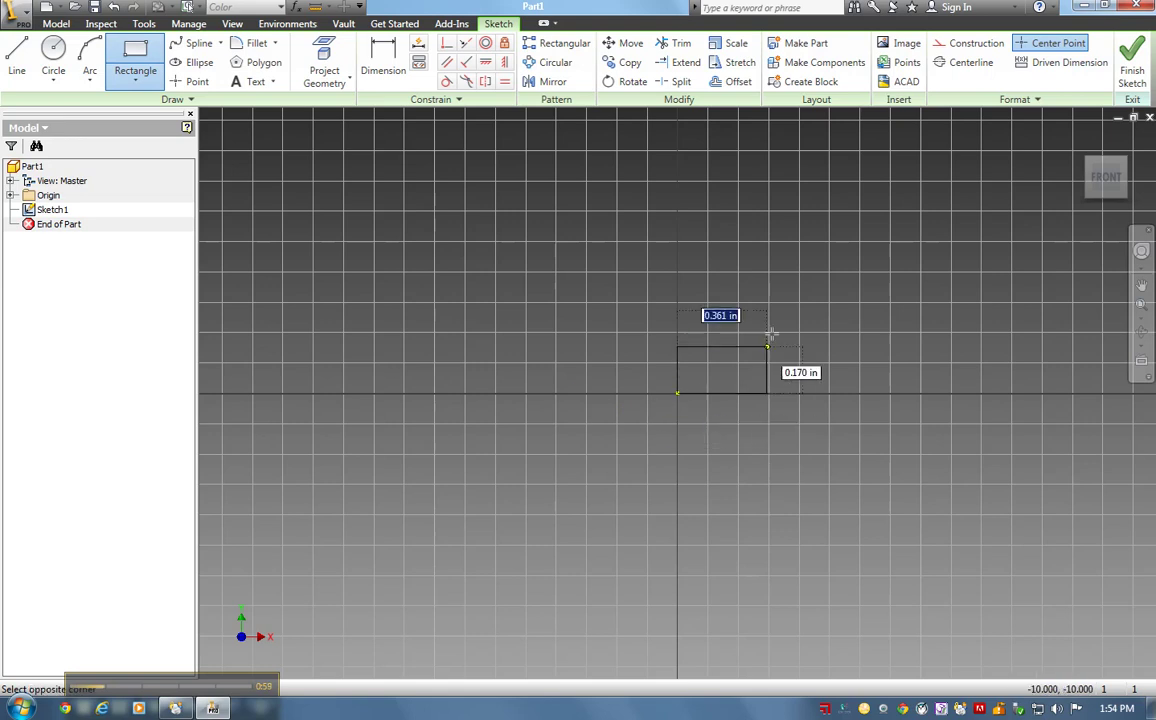
pyautogui.click(933, 184)
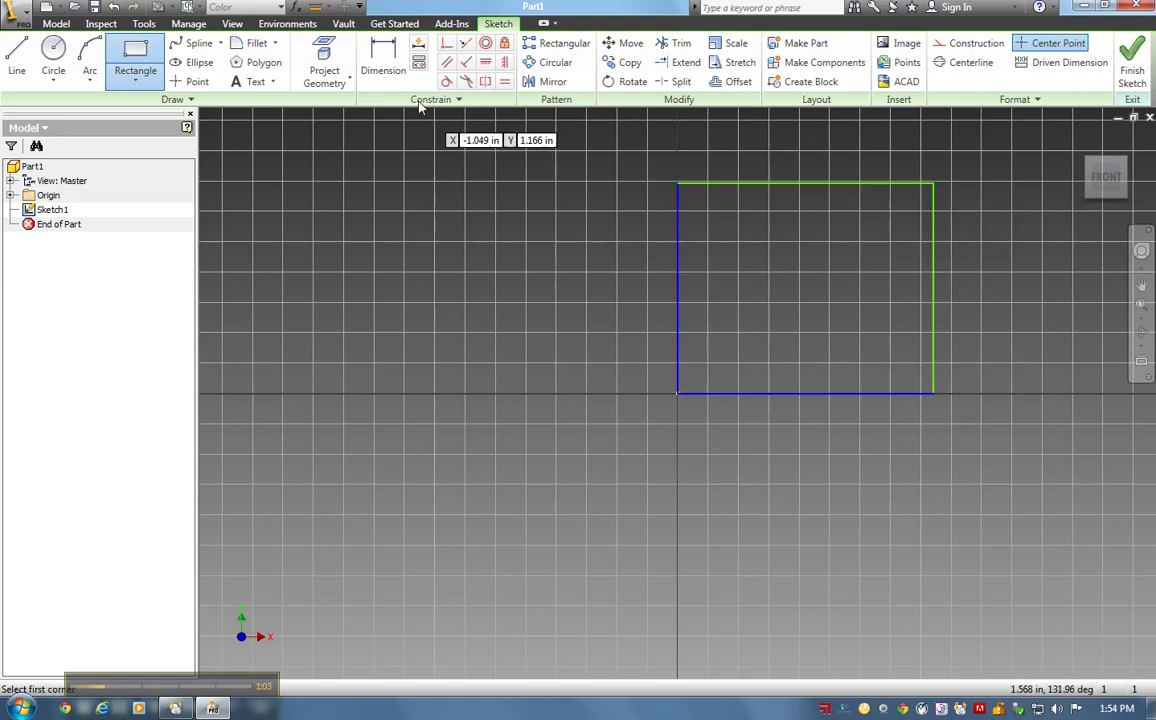
pyautogui.click(383, 62)
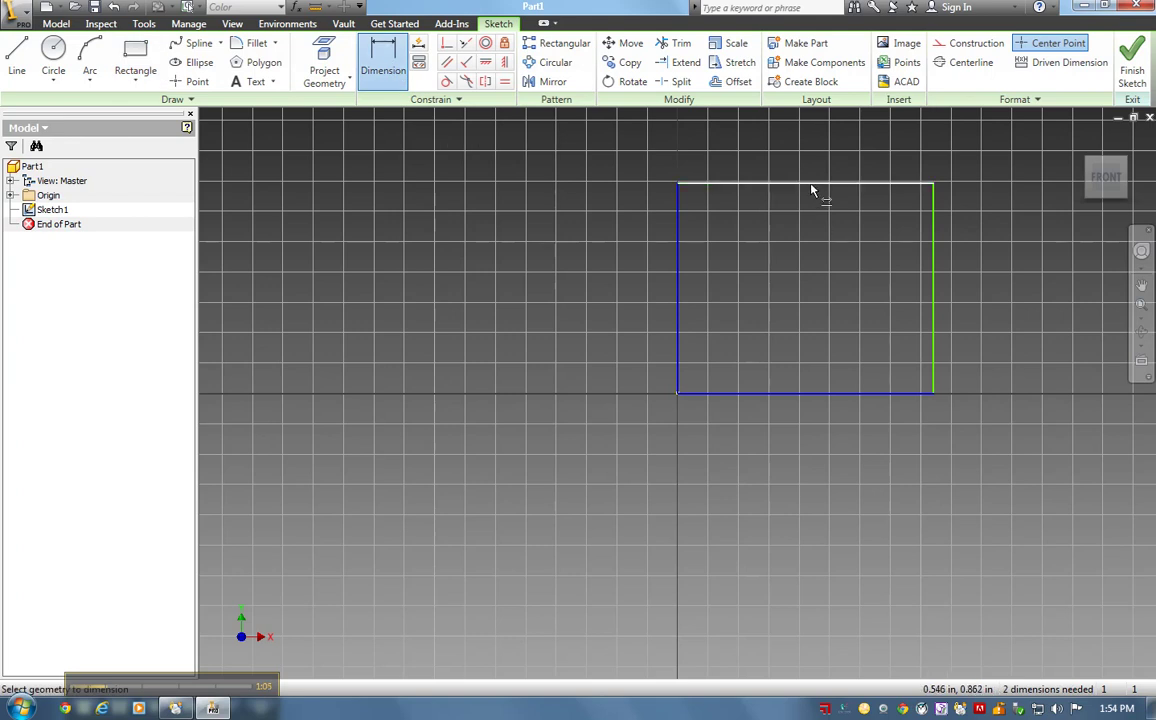
pyautogui.click(813, 185)
pyautogui.click(805, 160)
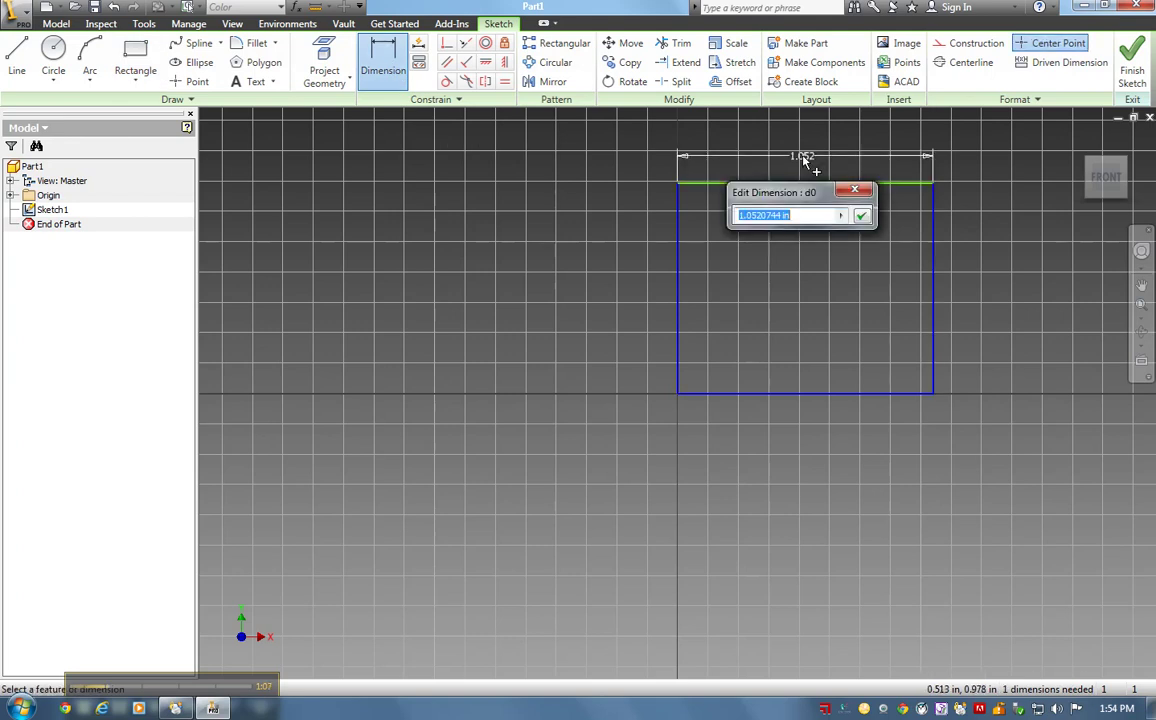
pyautogui.write('2')
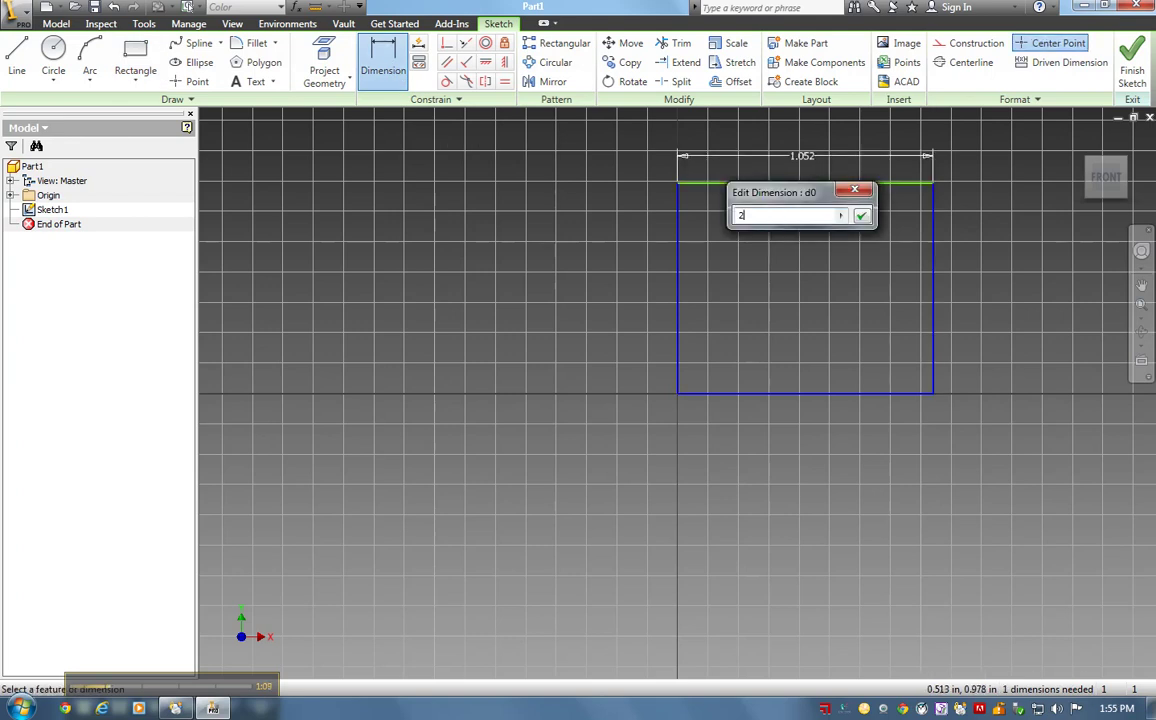
pyautogui.click(860, 215)
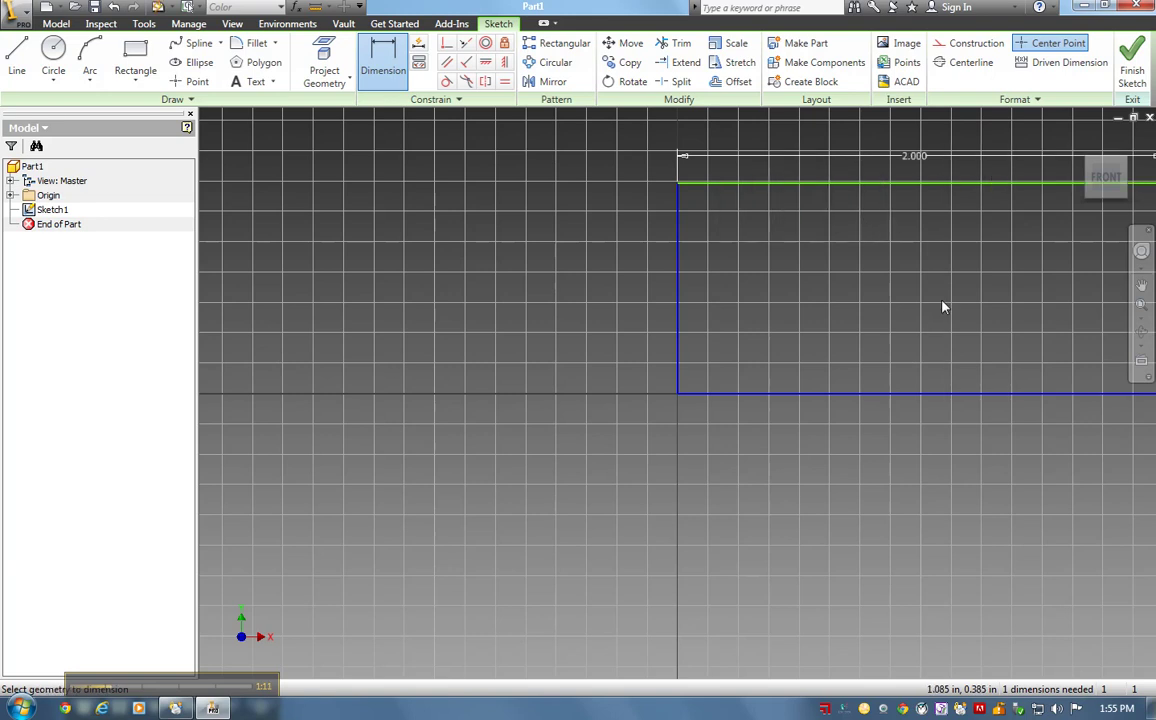
# Dimension the rectangle's right edge to 2 in tall, making a fully constrained square.
pyautogui.scroll(-5, 952, 305)
pyautogui.scroll(8, 952, 307)
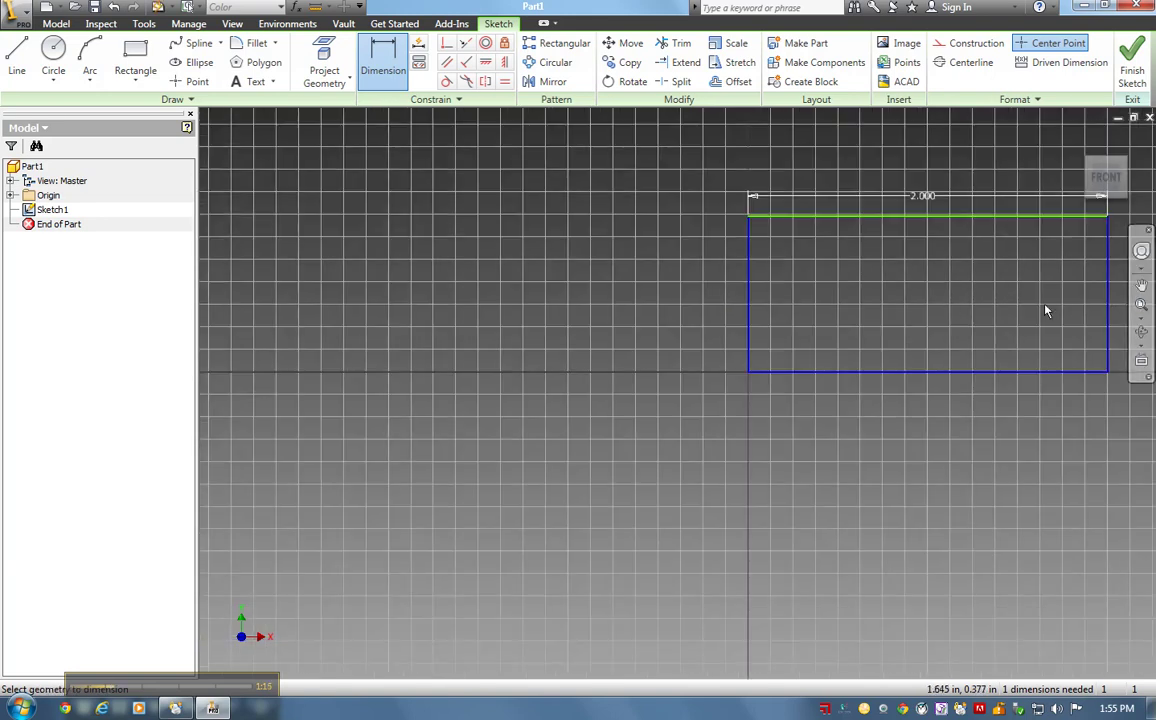
pyautogui.moveTo(1046, 311); pyautogui.dragTo(756, 311, button='middle')
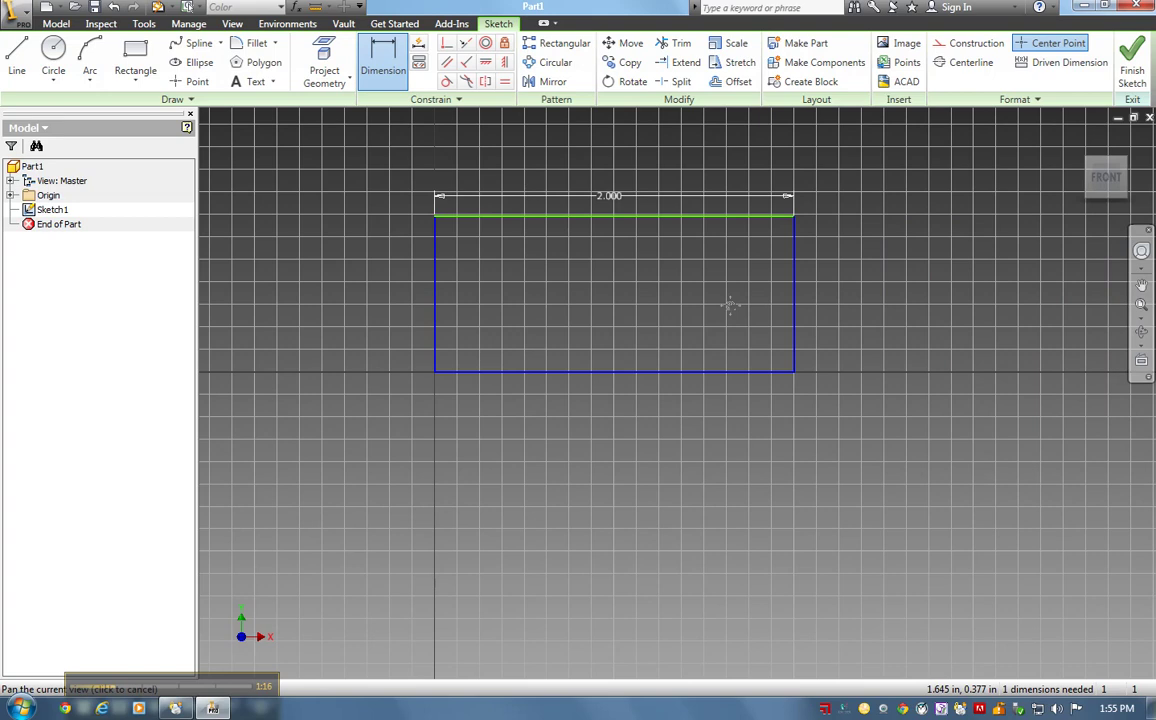
pyautogui.click(796, 287)
pyautogui.click(840, 283)
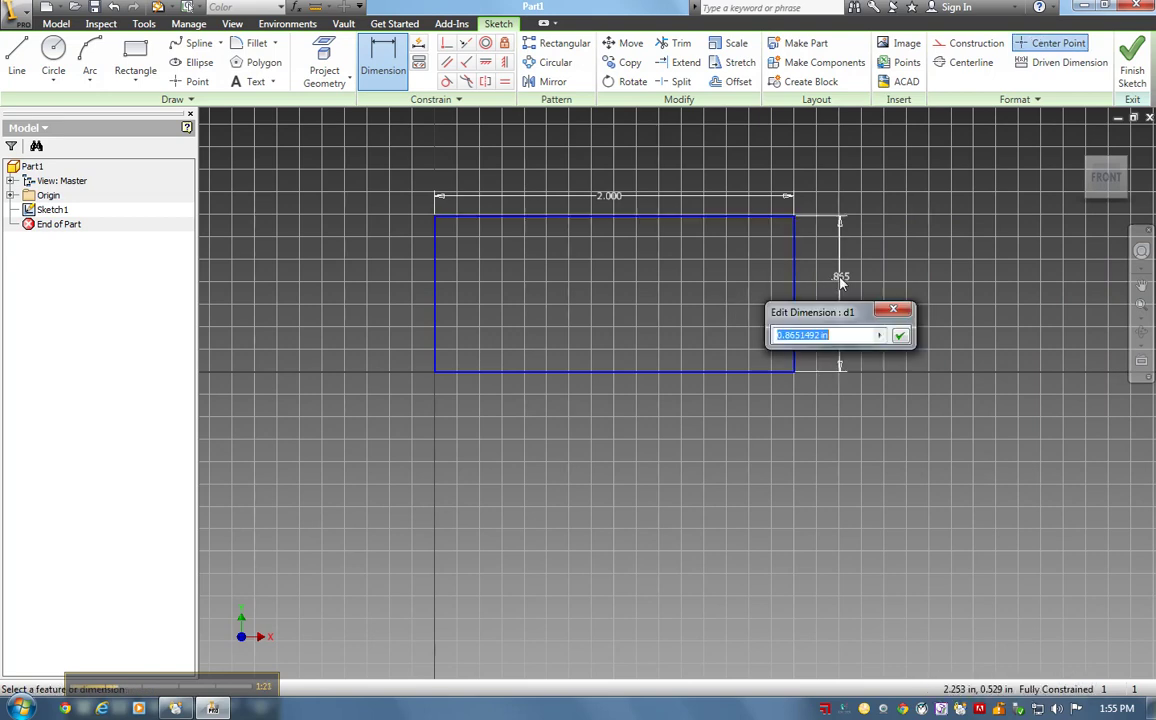
pyautogui.write('2')
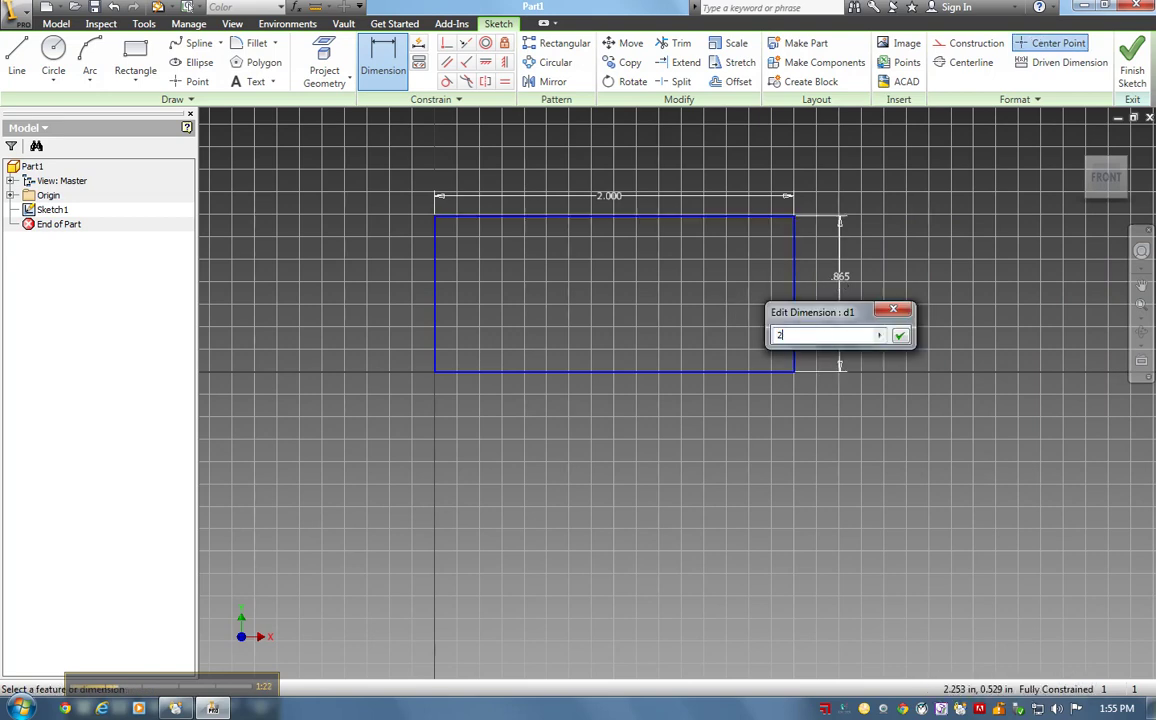
pyautogui.click(899, 336)
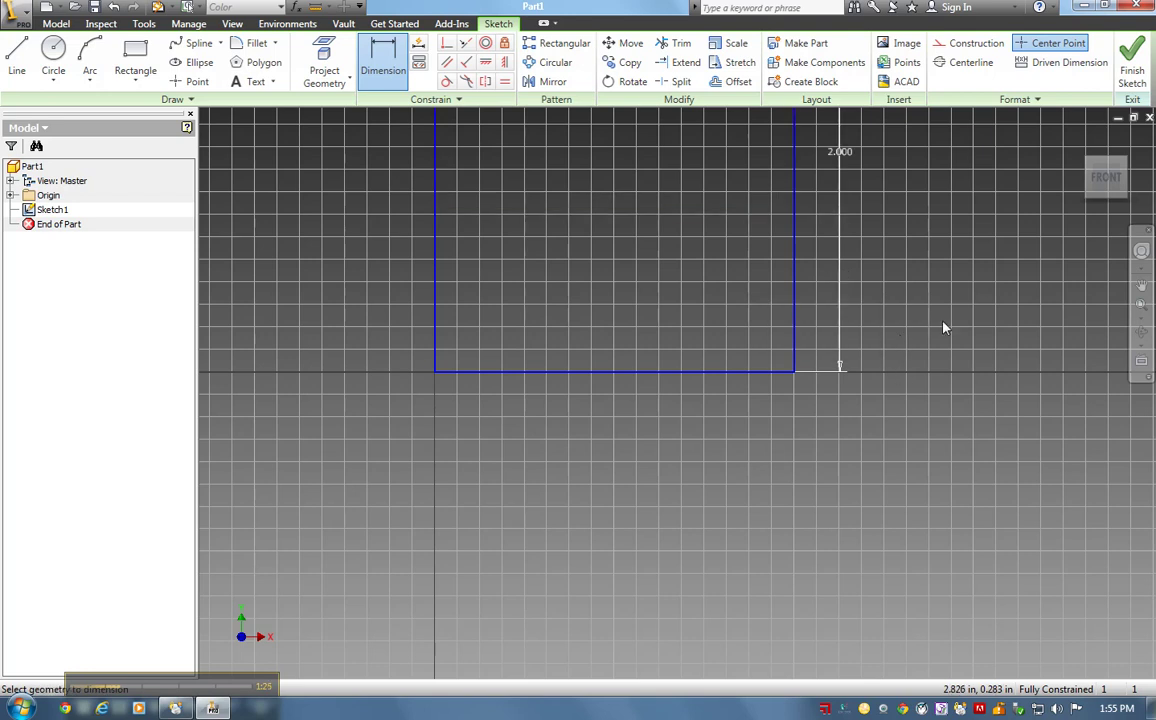
pyautogui.scroll(2, 944, 328)
pyautogui.scroll(-3, 944, 328)
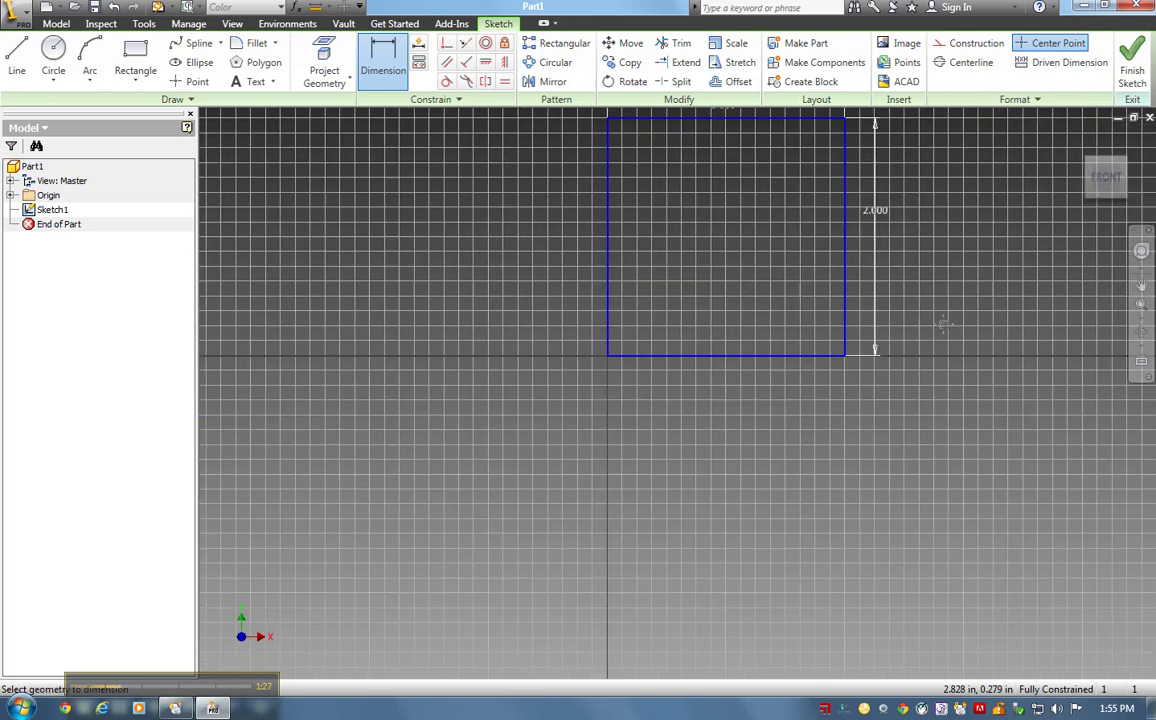
pyautogui.moveTo(944, 328)
pyautogui.mouseDown(button='middle')
pyautogui.moveTo(928, 365)
pyautogui.moveTo(852, 435)
pyautogui.mouseUp(button='middle')
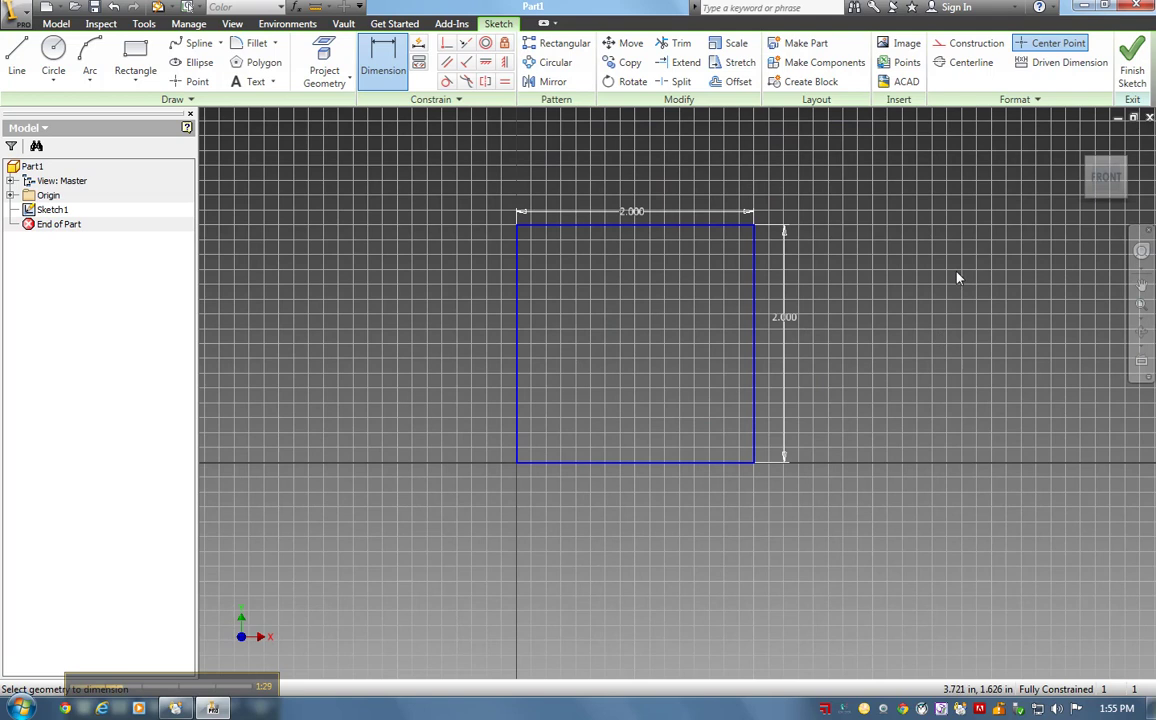
# Finish the sketch and extrude the 2 x 2 square 1 in into Extrusion1.
pyautogui.click(1132, 62)
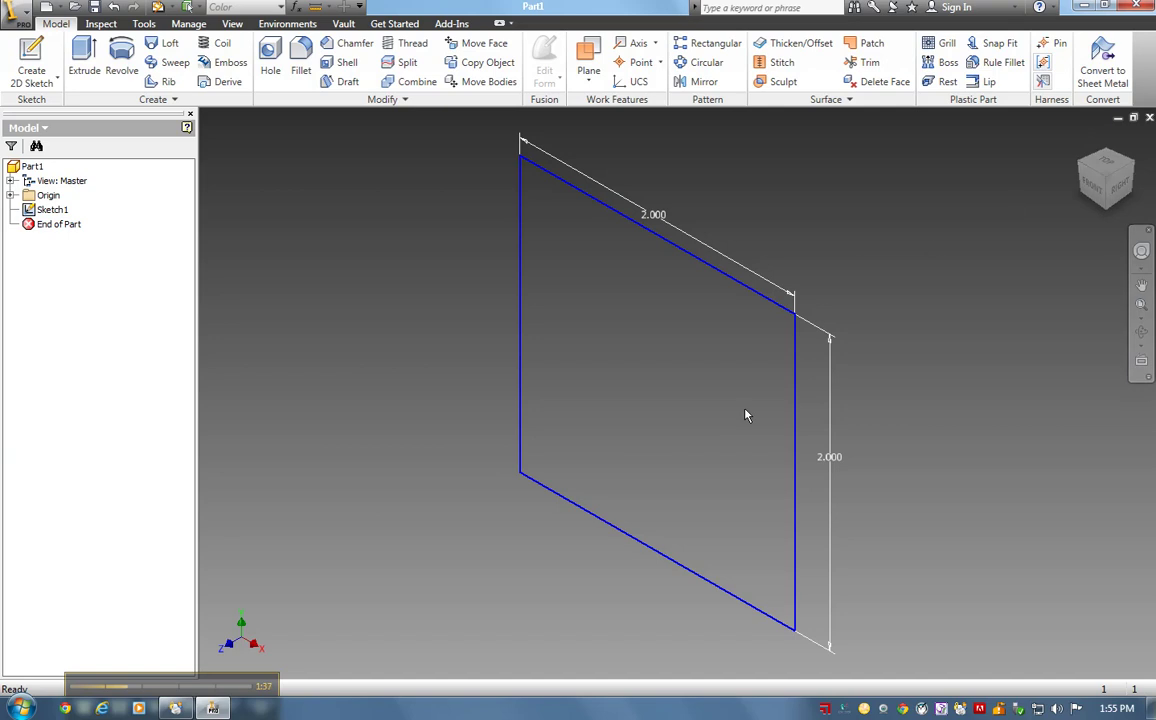
pyautogui.click(89, 61)
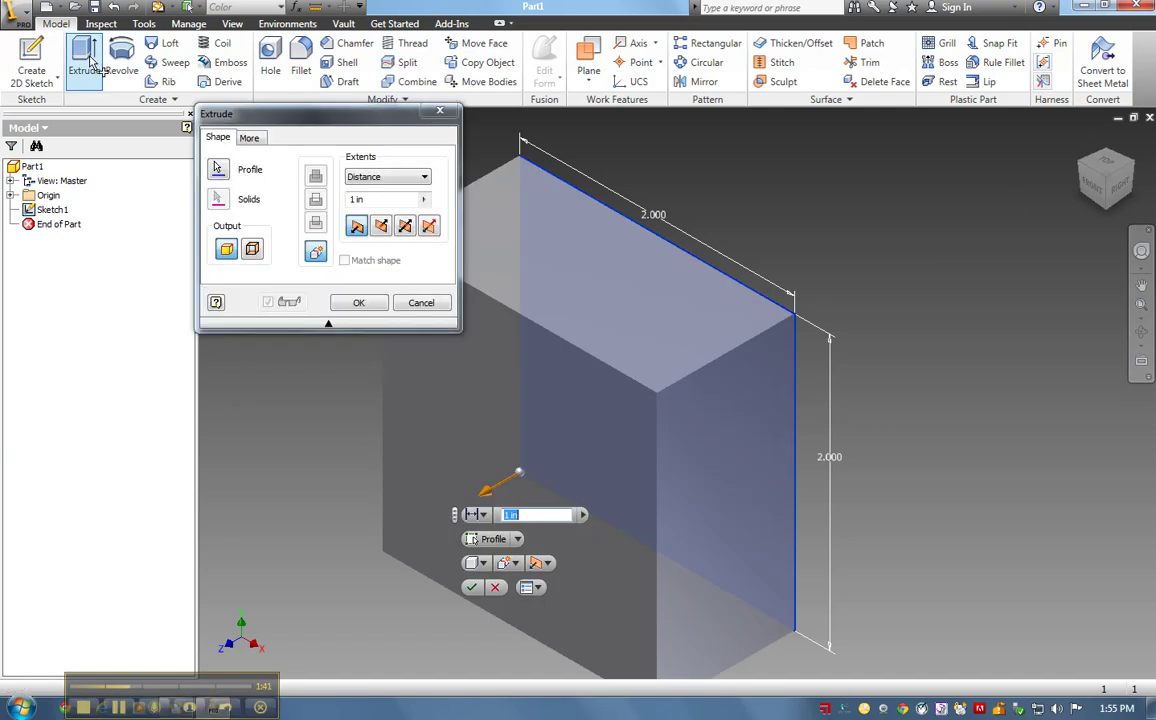
pyautogui.click(357, 304)
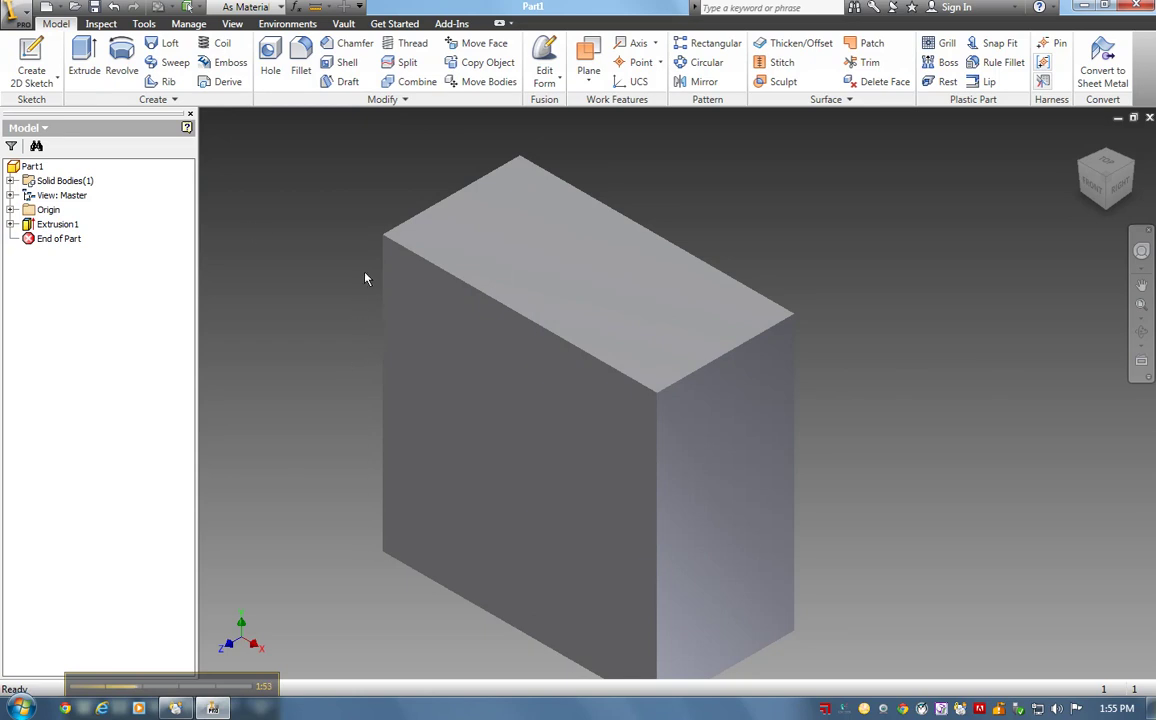
# Start a sketch on the block's front face and draw a rectangle from its bottom-left corner.
pyautogui.click(52, 60)
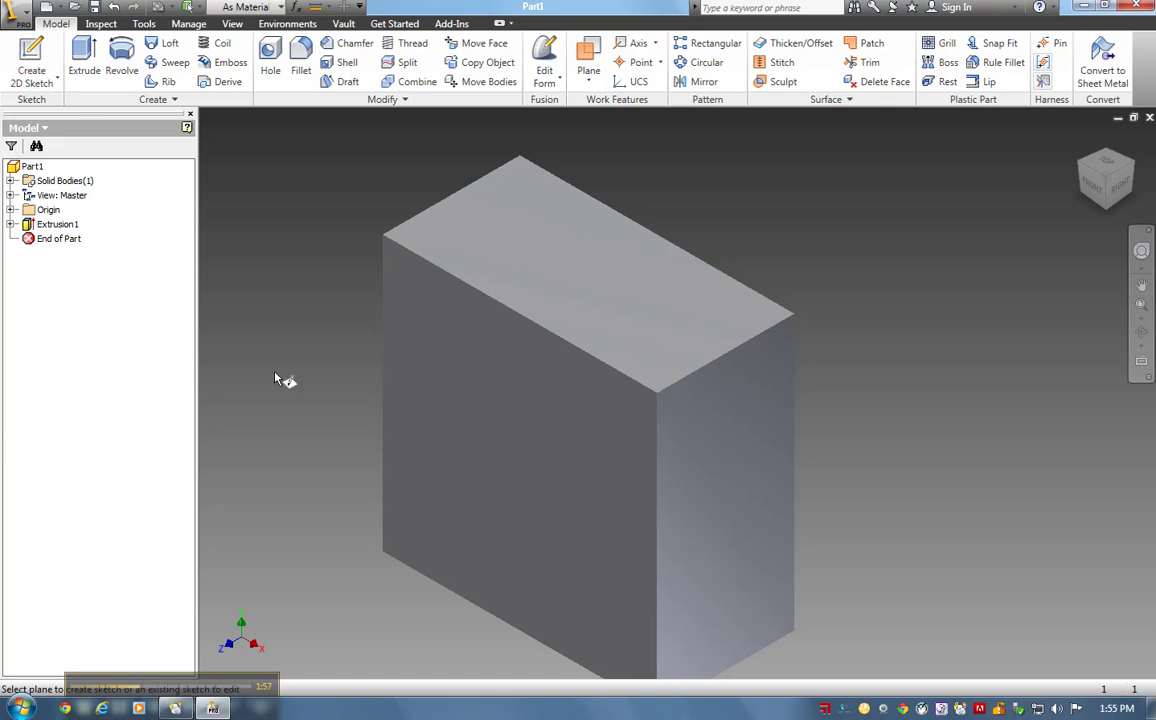
pyautogui.click(397, 381)
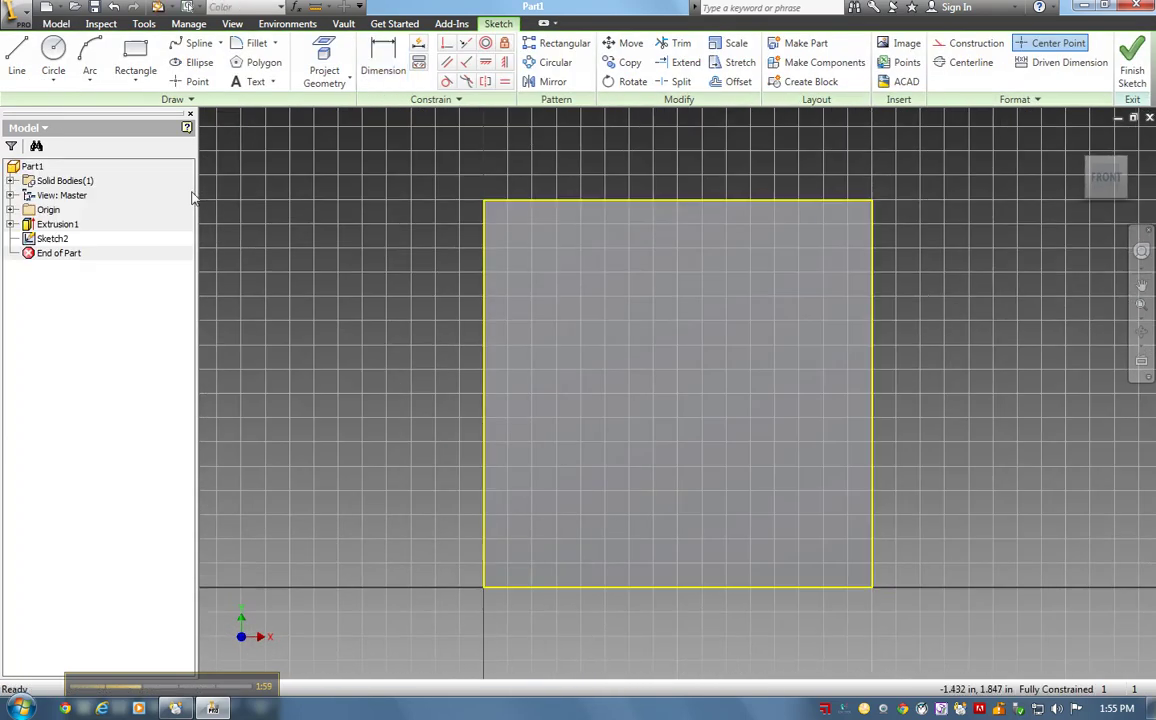
pyautogui.click(135, 60)
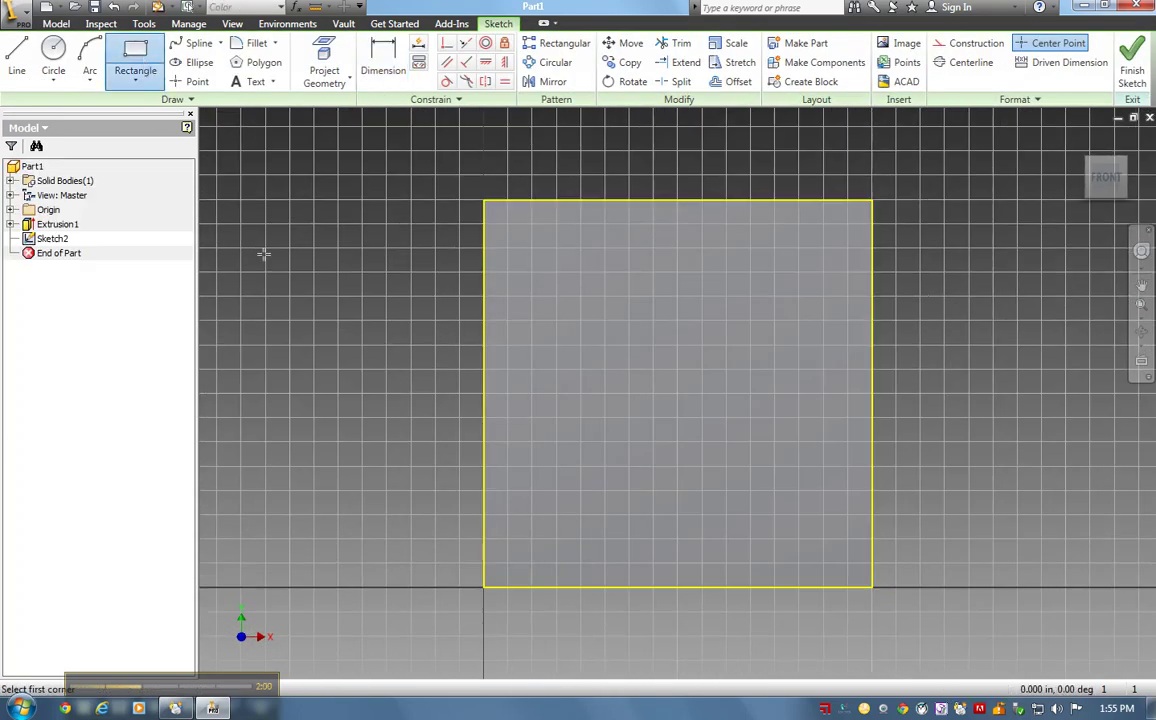
pyautogui.click(484, 587)
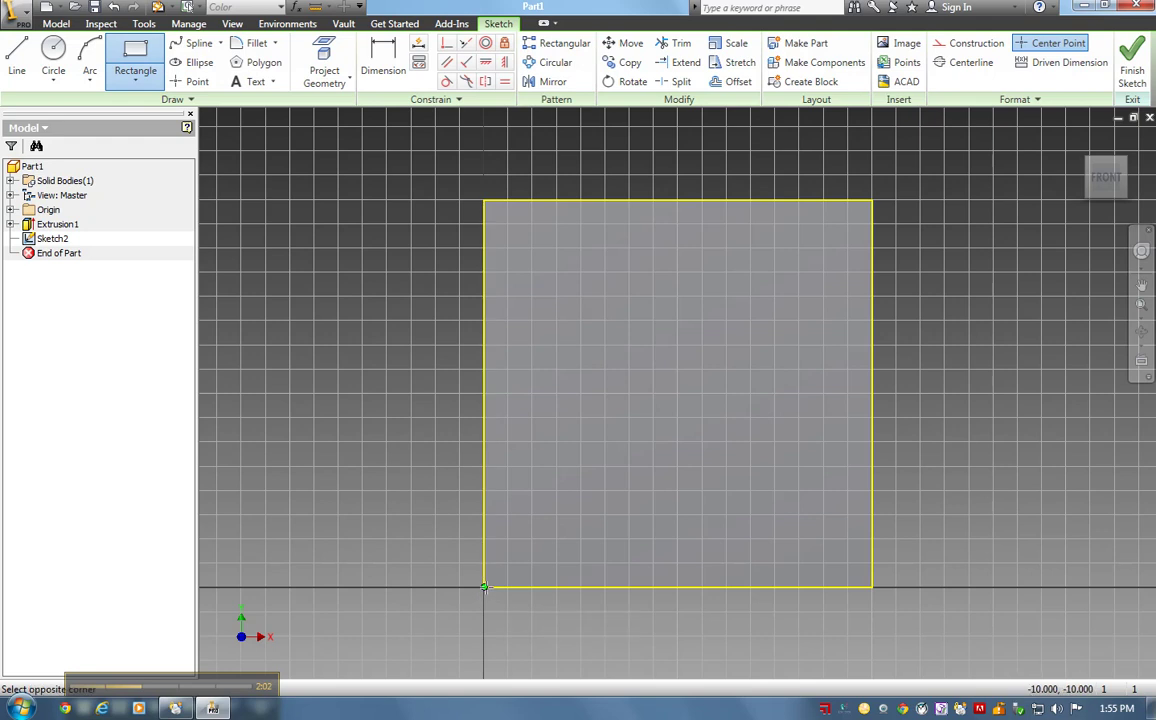
pyautogui.click(871, 444)
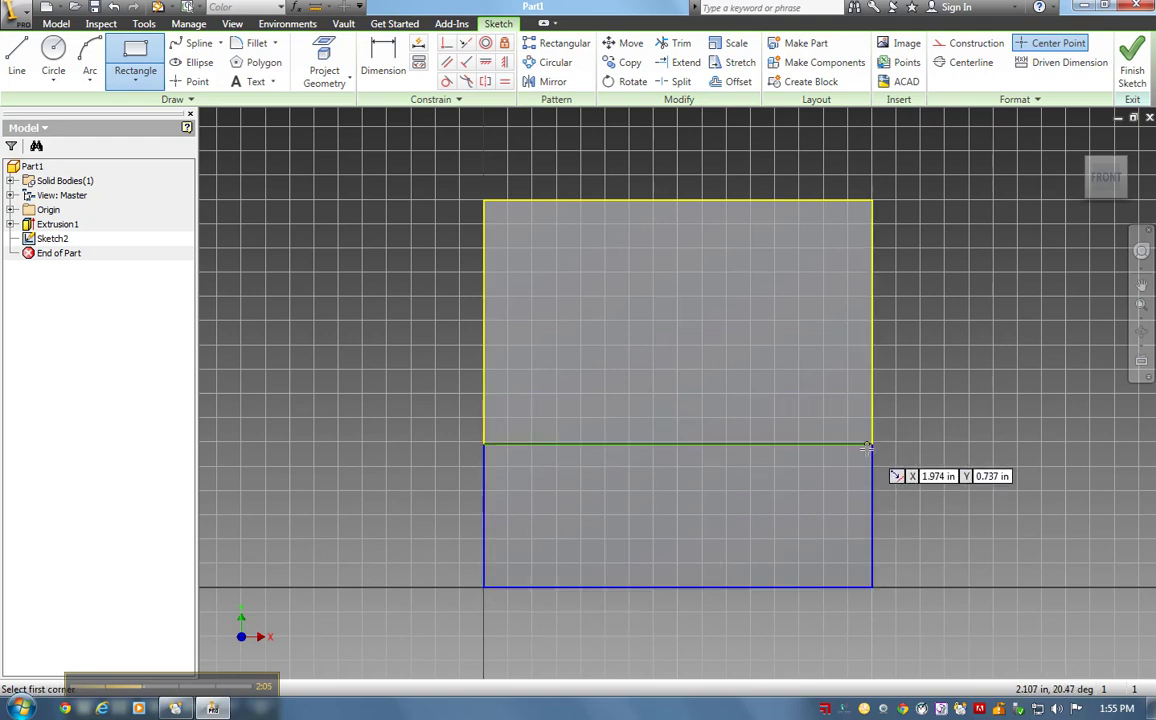
# Dimension the new rectangle's right edge to 1 in high and finish Sketch2.
pyautogui.click(381, 70)
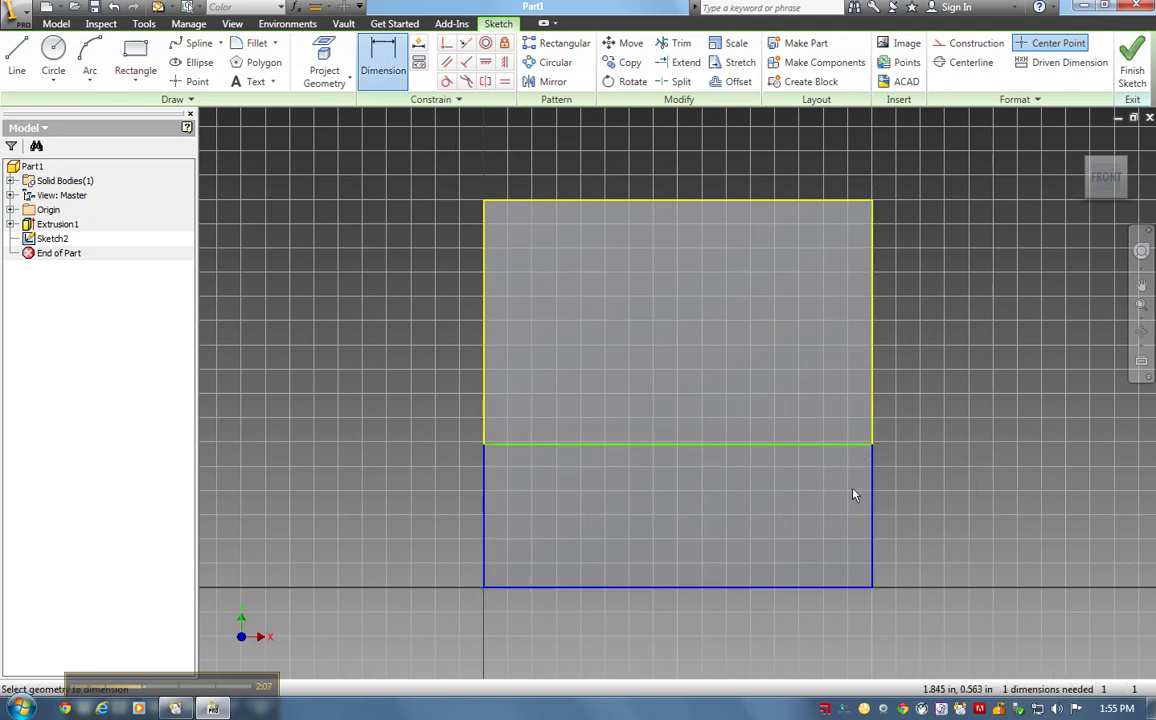
pyautogui.click(880, 517)
pyautogui.click(900, 499)
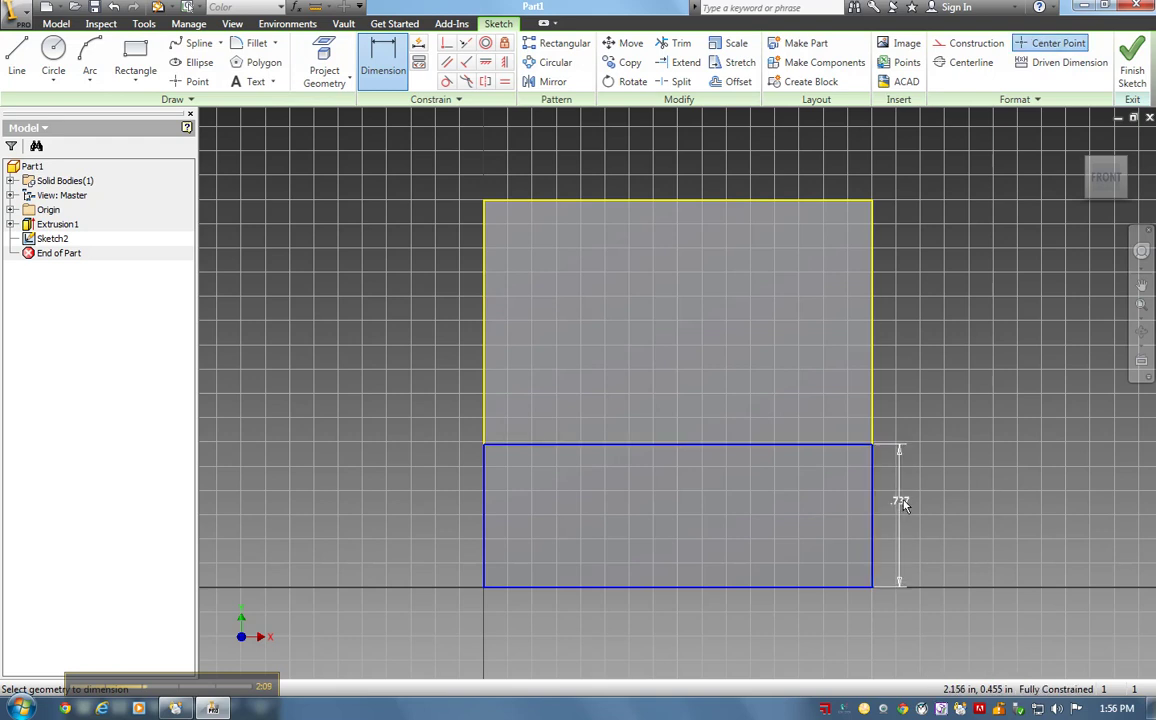
pyautogui.write('1')
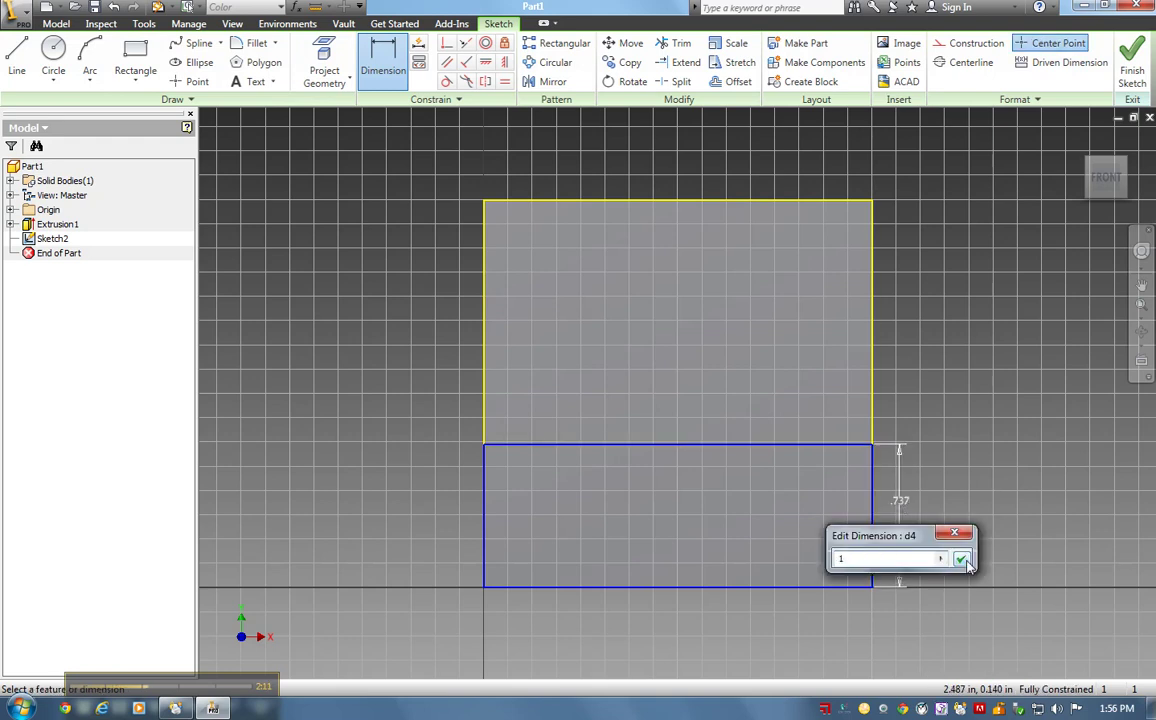
pyautogui.click(960, 558)
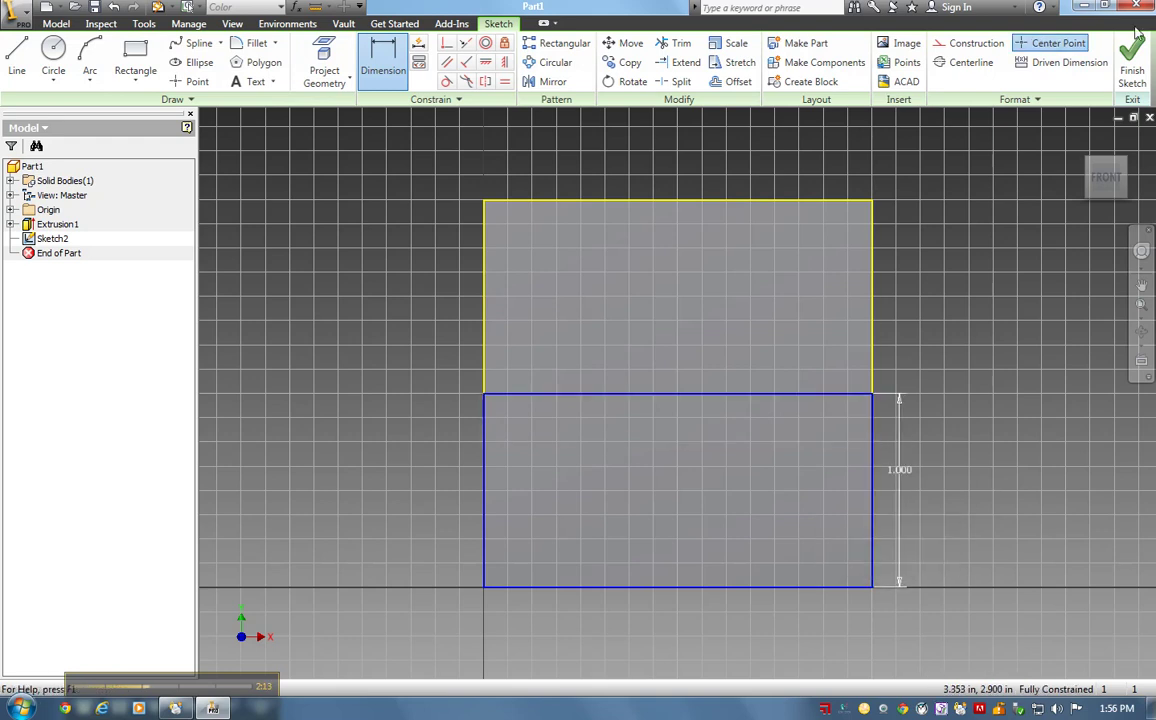
pyautogui.click(1132, 65)
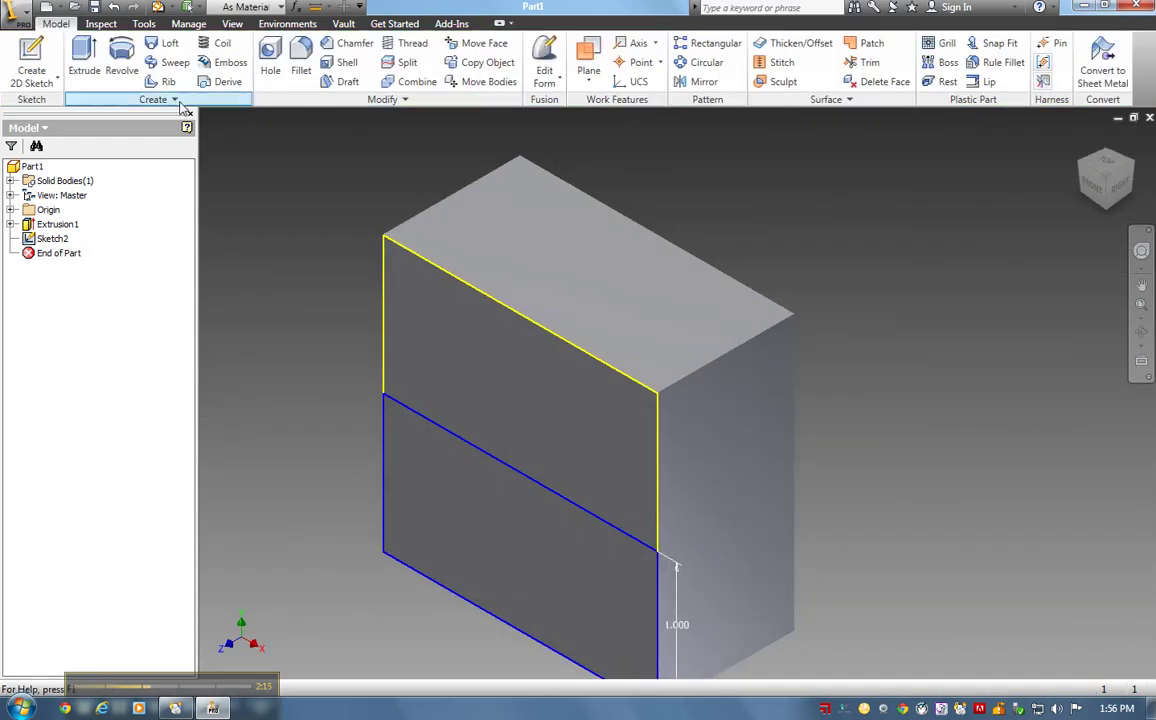
pyautogui.click(83, 60)
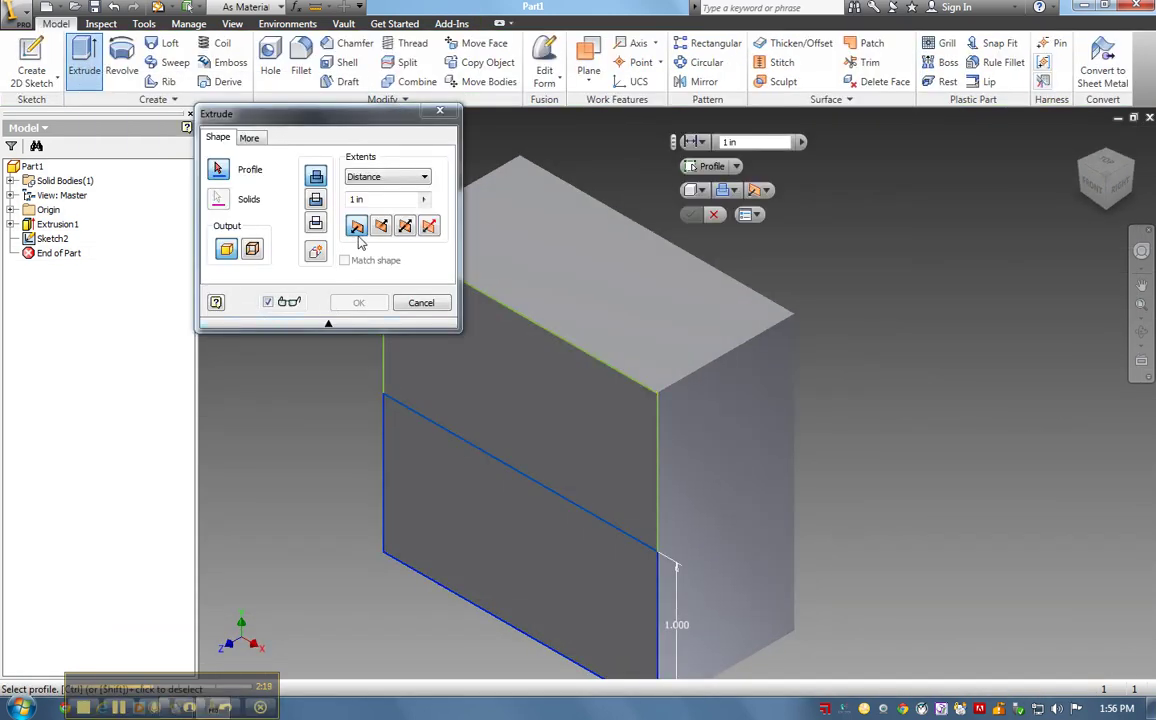
# Extrude the lower rectangle 1 in outward, keeping the default direction, to add Extrusion2.
pyautogui.click(411, 452)
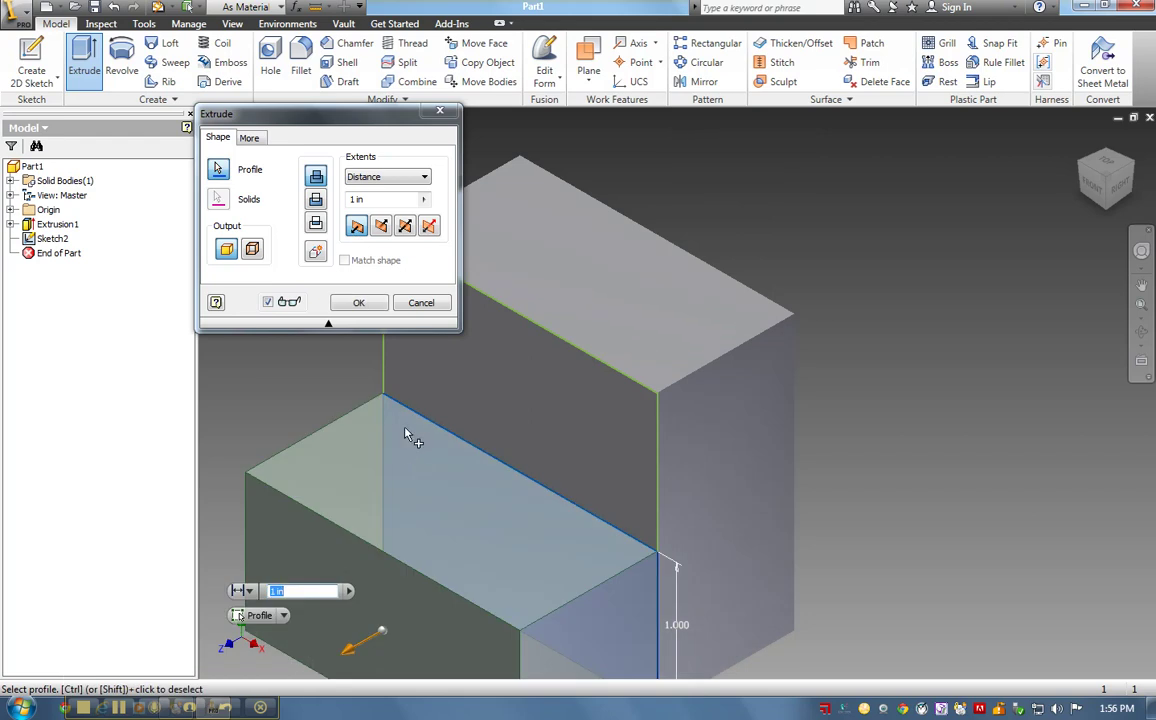
pyautogui.click(383, 226)
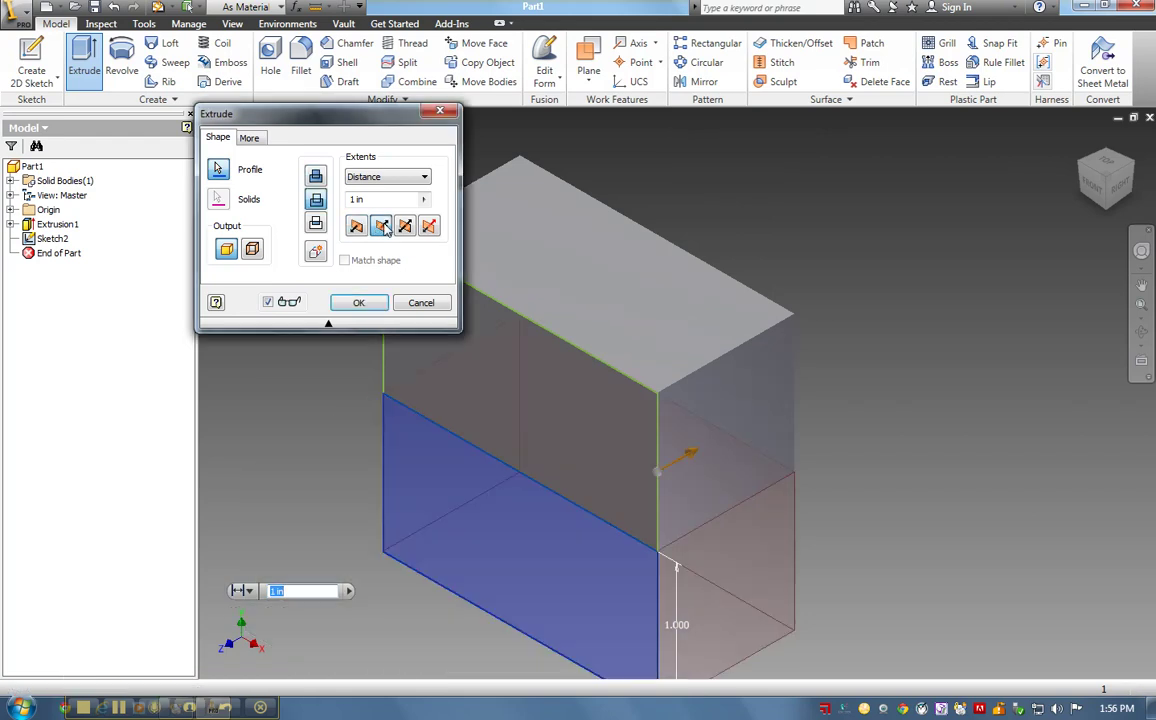
pyautogui.click(356, 226)
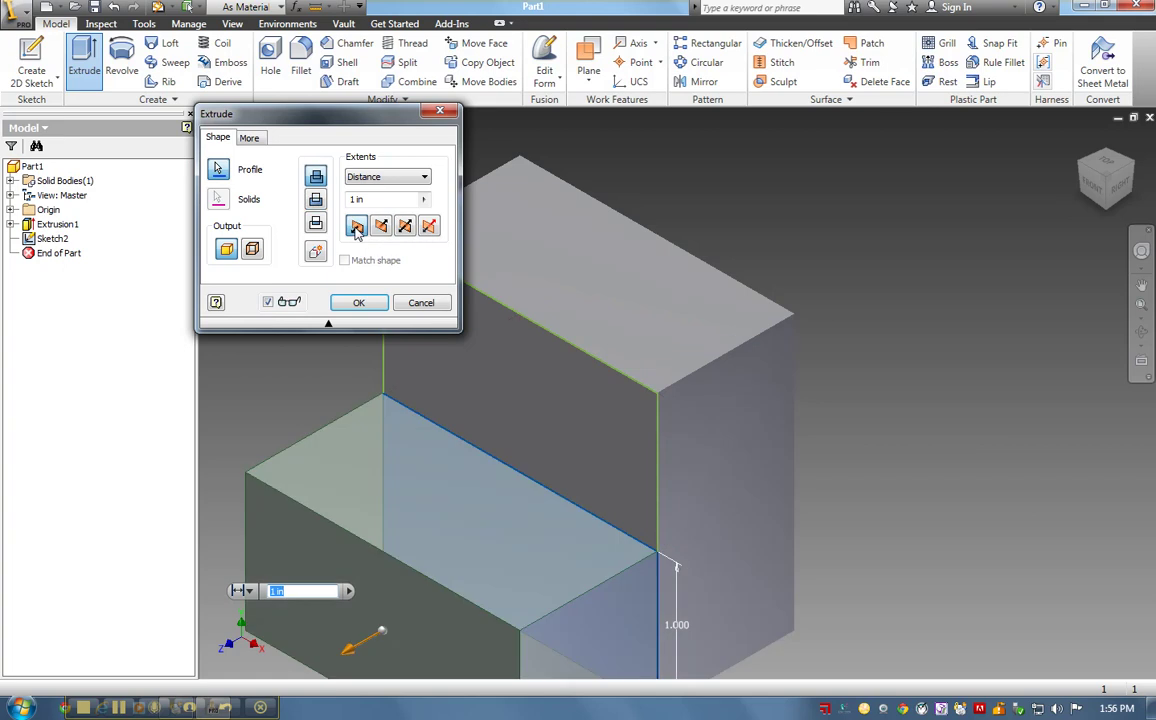
pyautogui.click(359, 302)
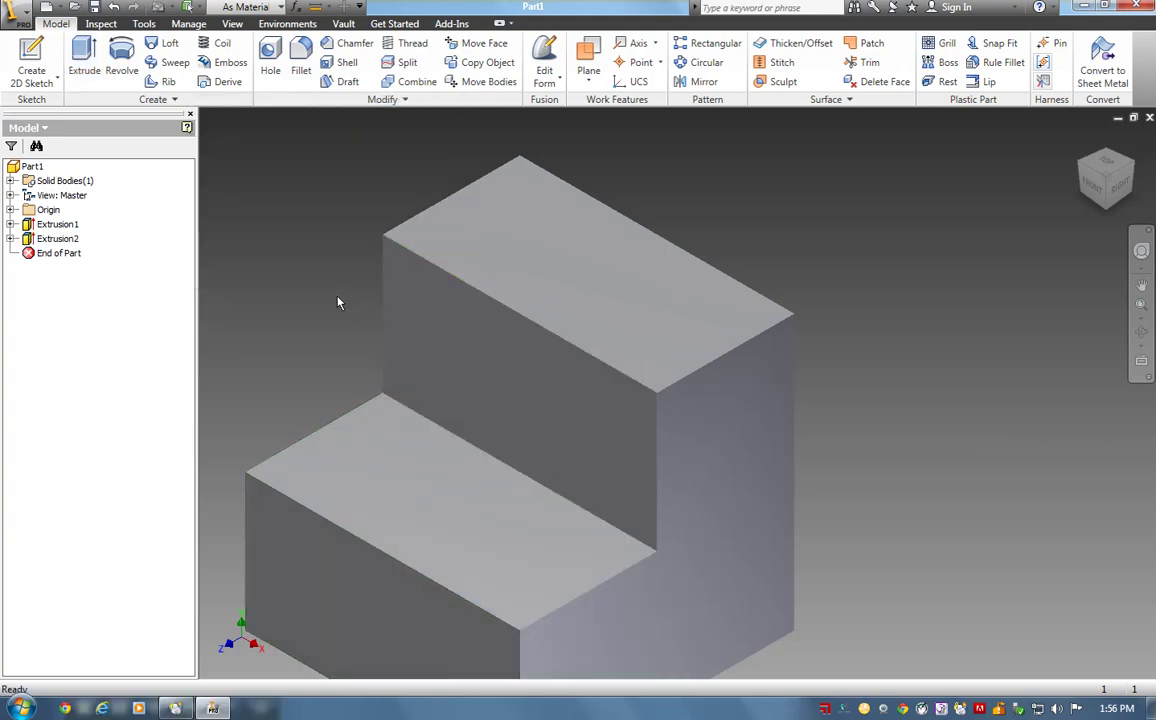
# Apply the Black colour style to the stepped part and orbit to inspect it.
pyautogui.scroll(3, 337, 302)
pyautogui.scroll(-5, 337, 302)
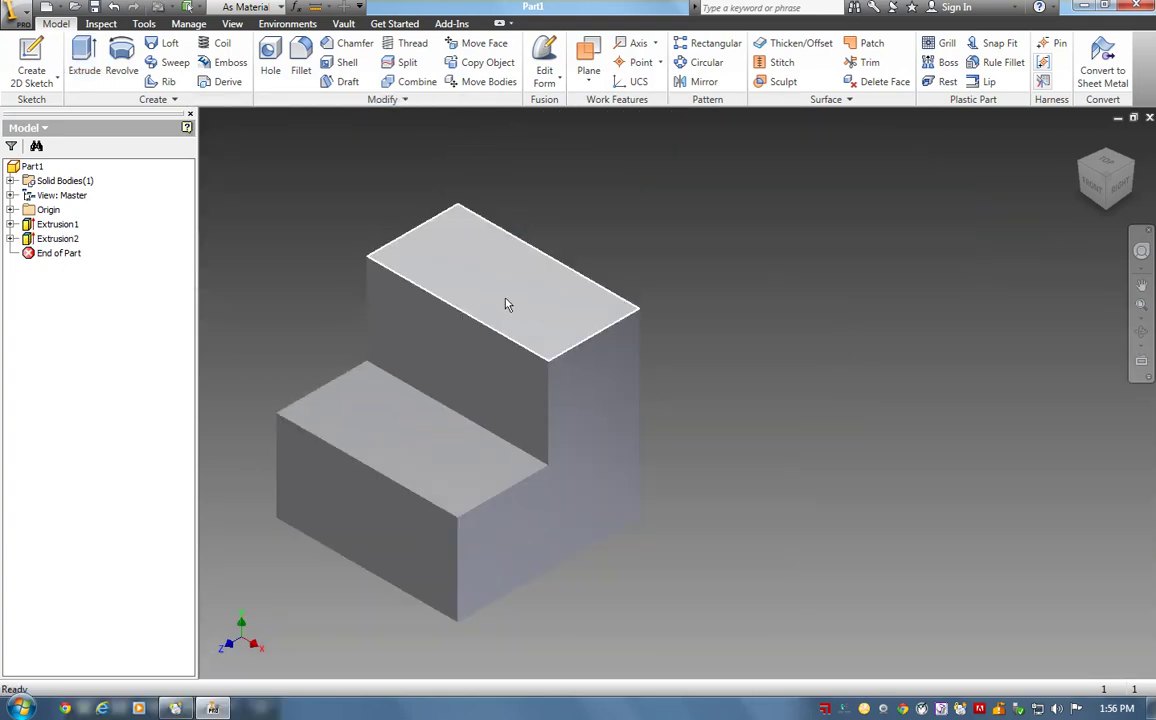
pyautogui.click(284, 8)
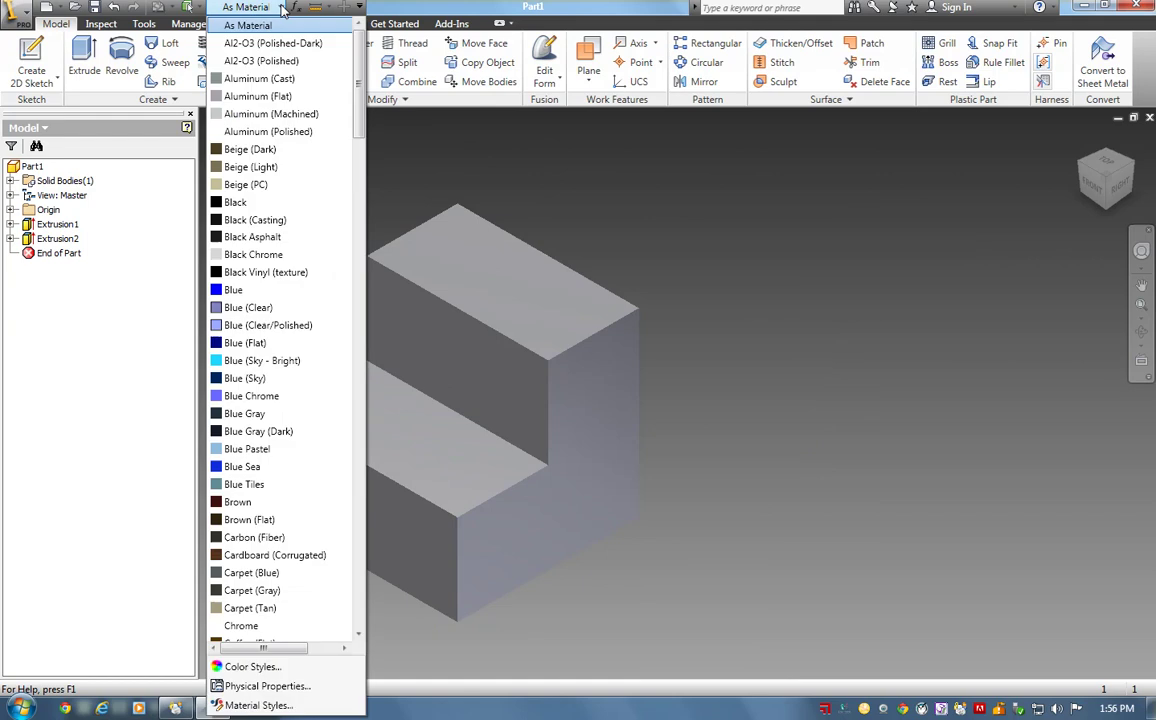
pyautogui.click(236, 203)
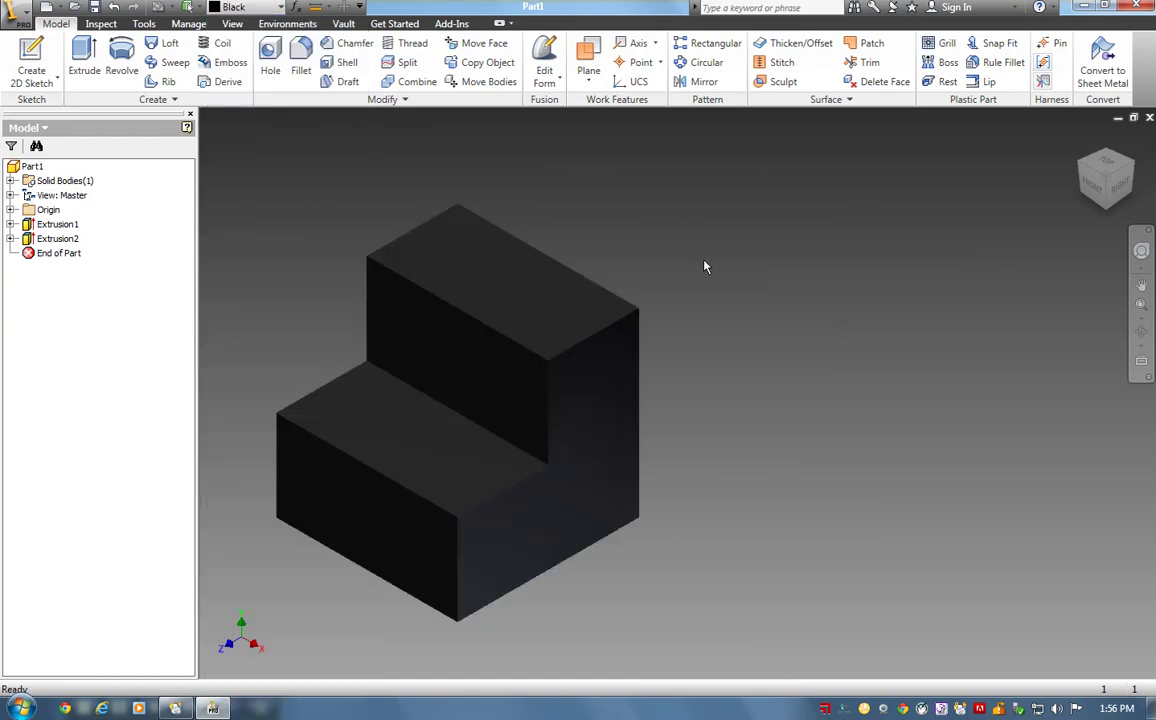
pyautogui.keyDown('shift'); pyautogui.moveTo(810, 251); pyautogui.dragTo(760, 253, button='middle'); pyautogui.keyUp('shift')
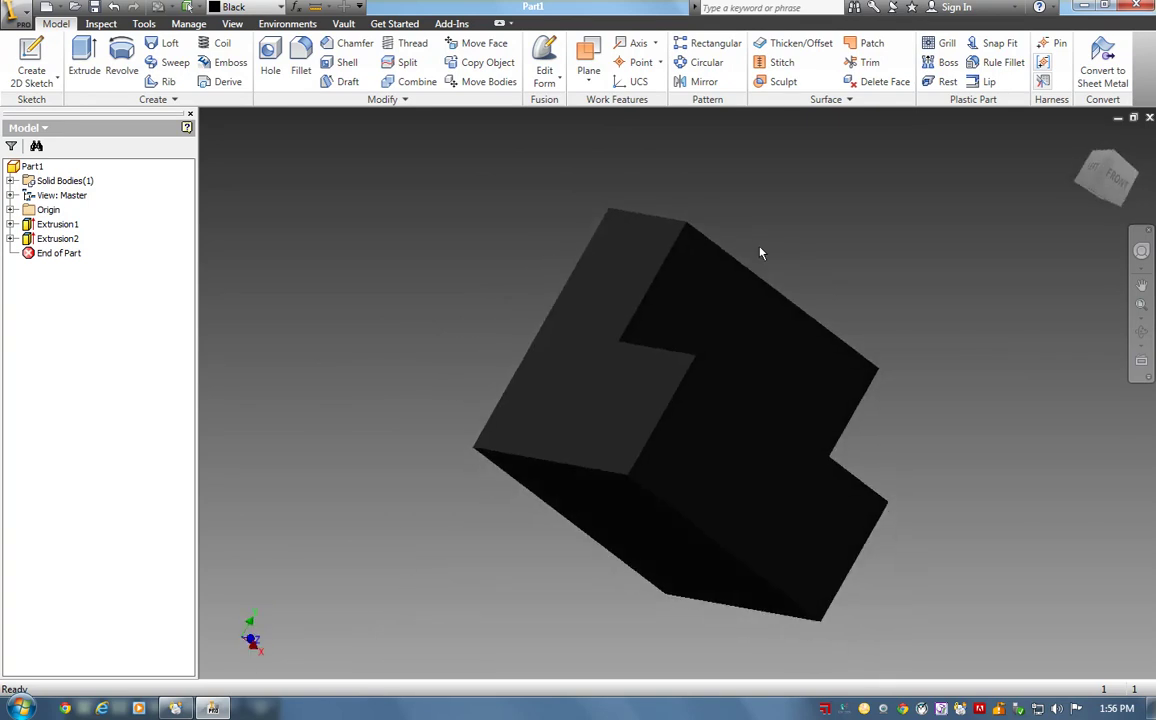
pyautogui.click(27, 14)
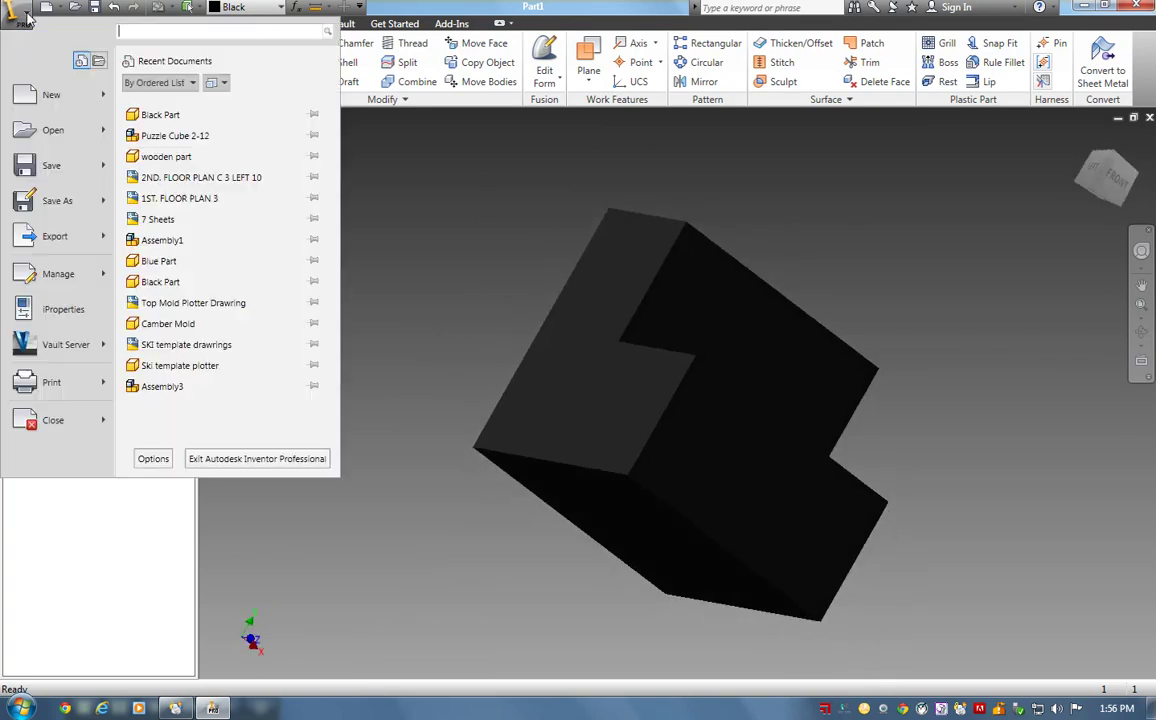
# Save As 'Black Part' in puzzle cube 2-12, confirming overwrite of the existing Black Part.ipt.
pyautogui.click(57, 201)
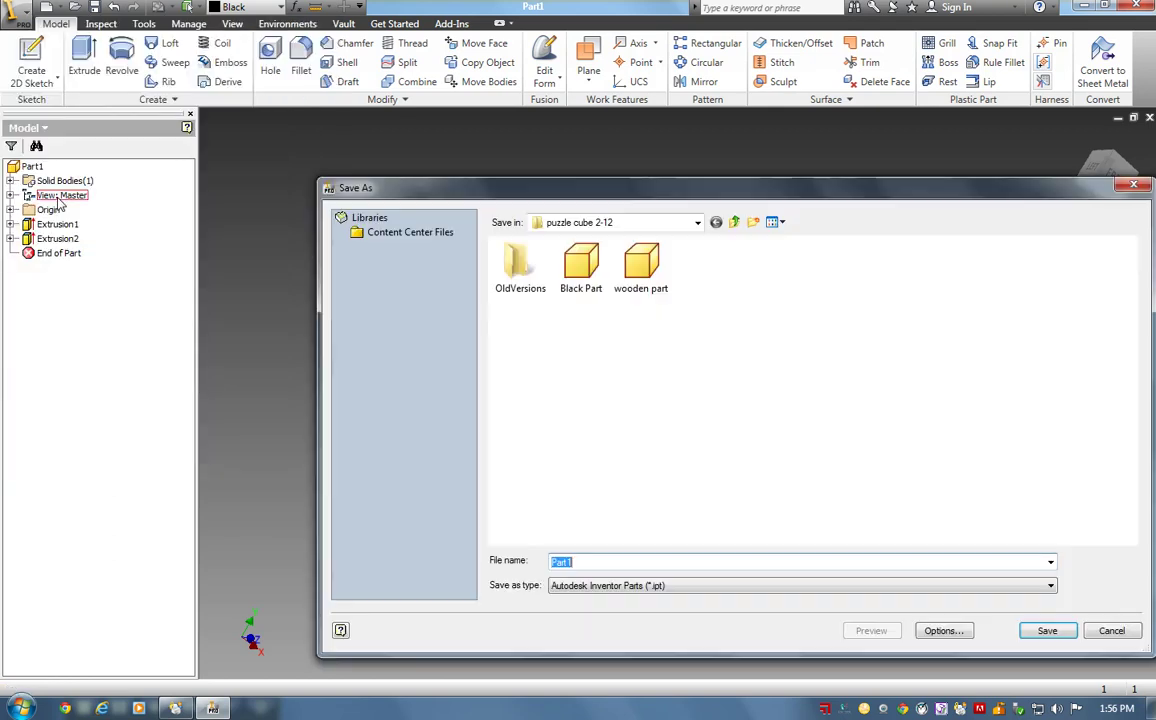
pyautogui.click(698, 223)
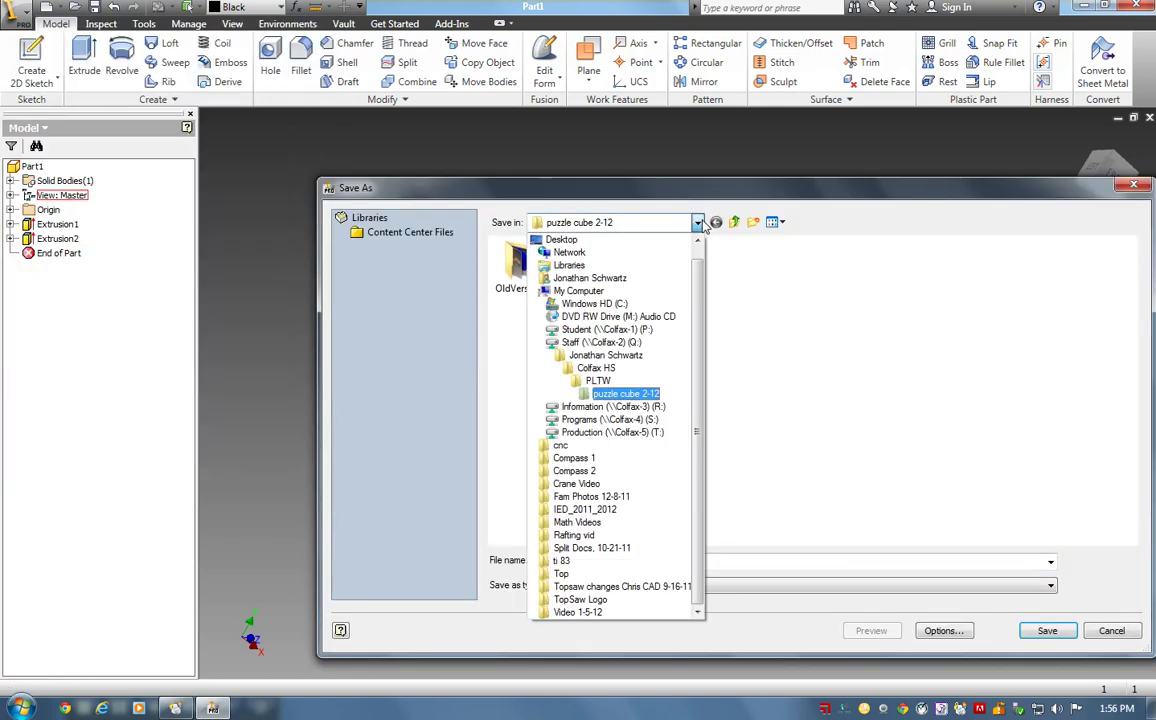
pyautogui.click(601, 397)
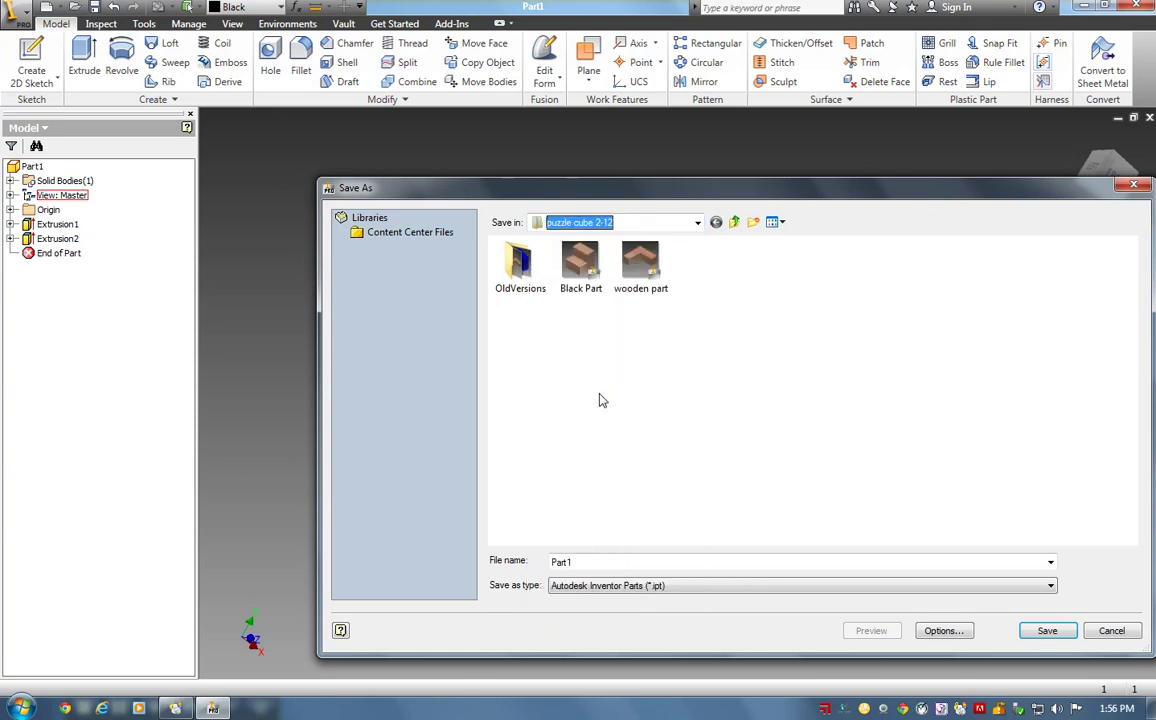
pyautogui.click(585, 562)
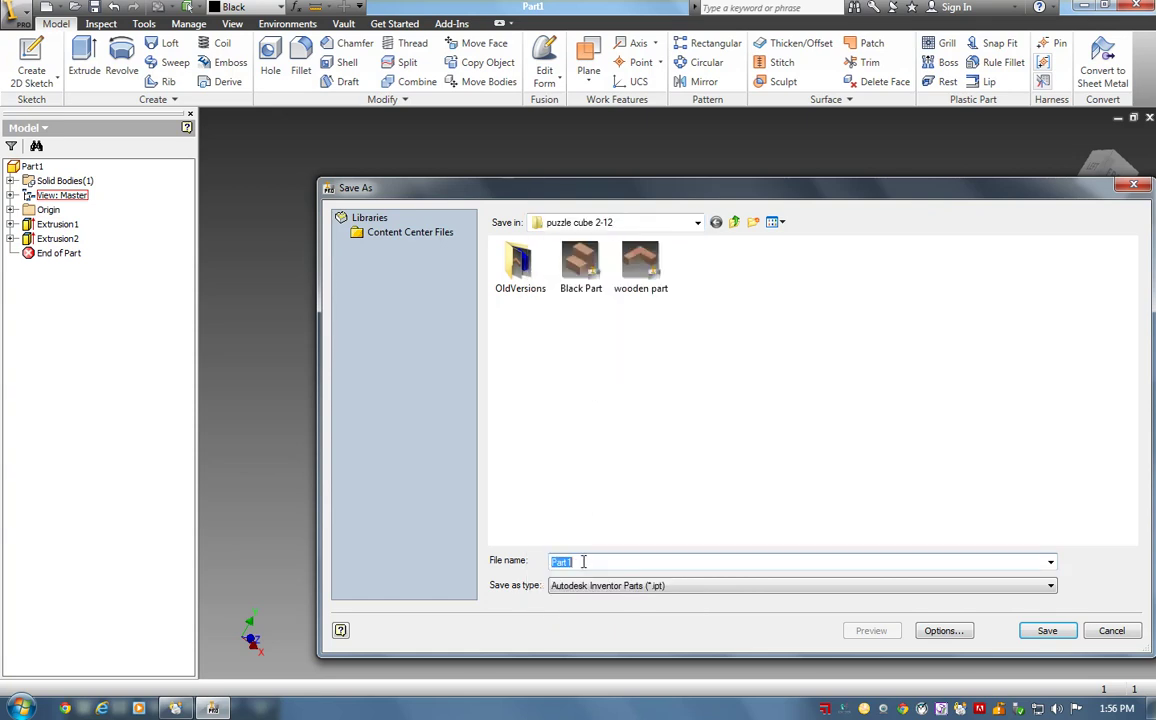
pyautogui.write('Black')
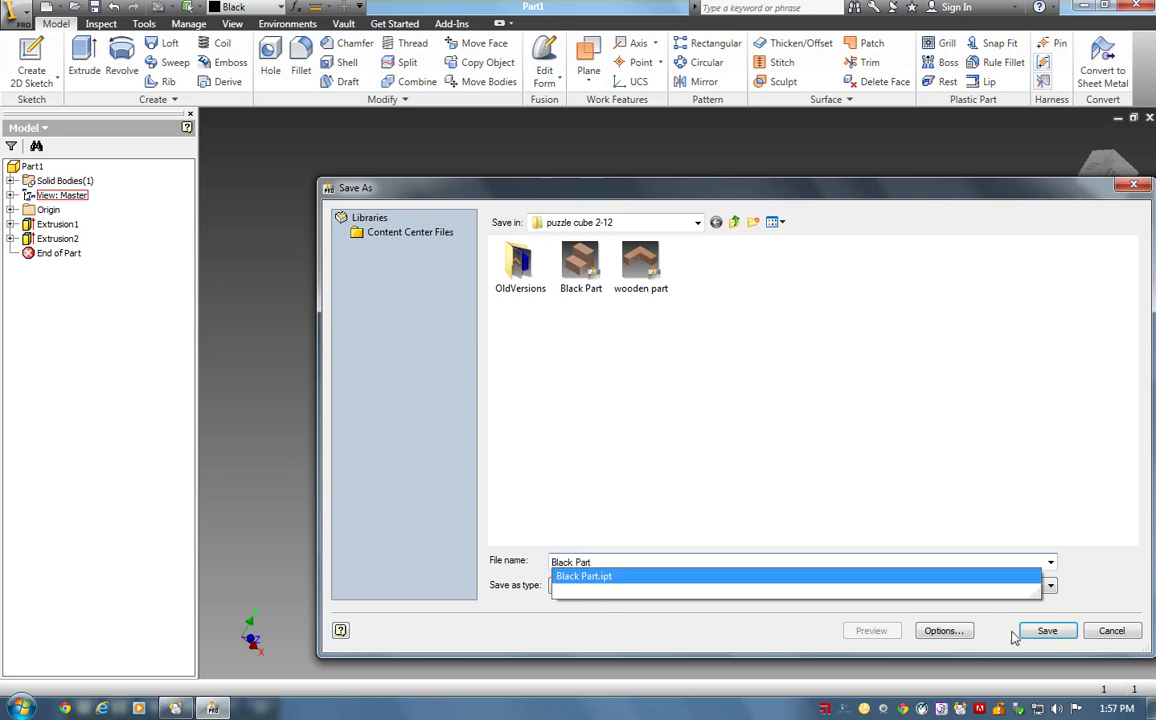
pyautogui.click(1045, 630)
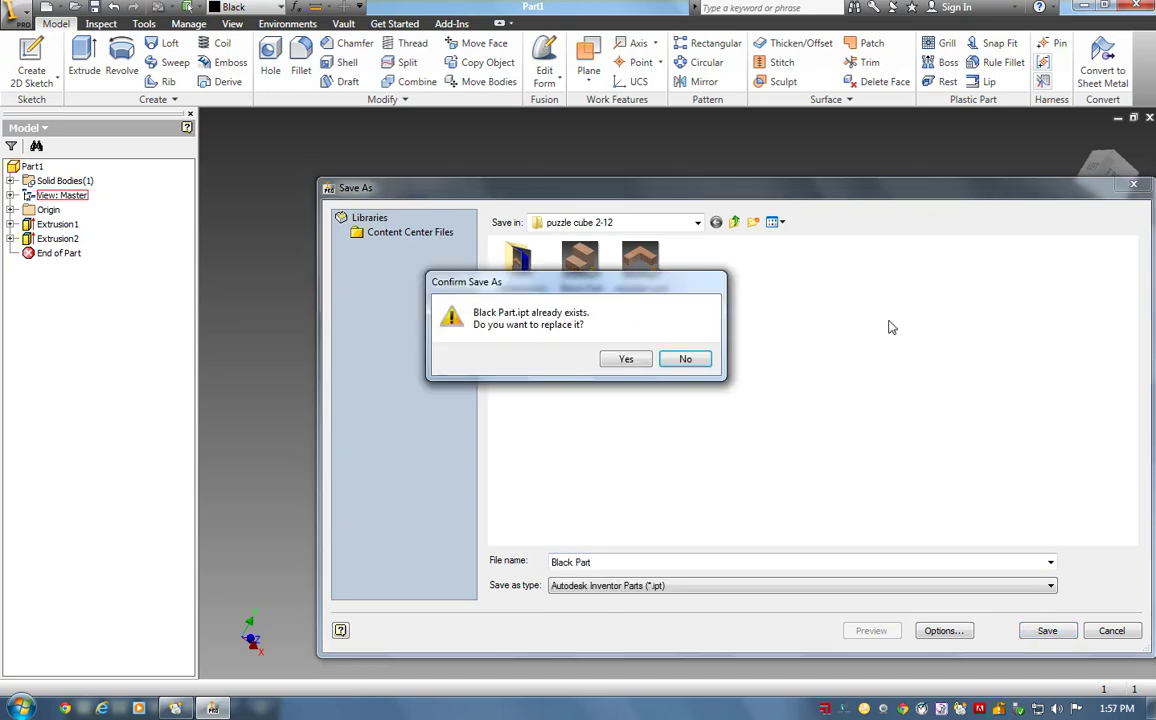
pyautogui.click(626, 358)
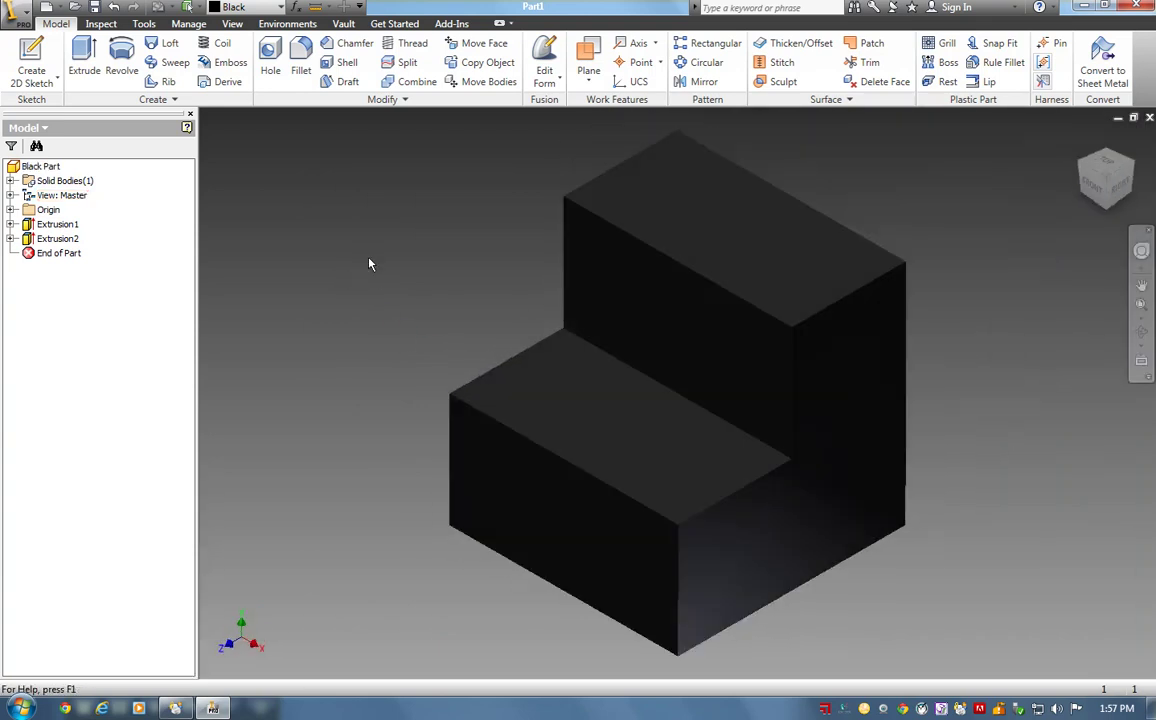
# Create Part2 from the Standard.ipt template on the Default tab.
pyautogui.click(372, 23)
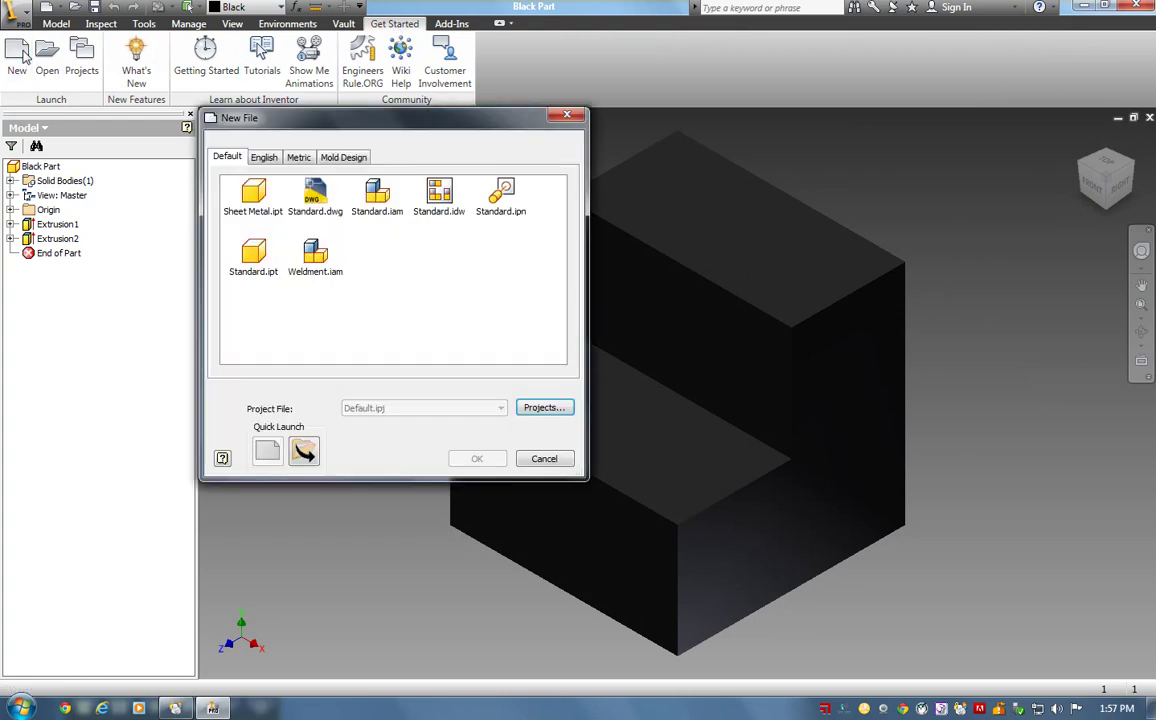
pyautogui.click(245, 248)
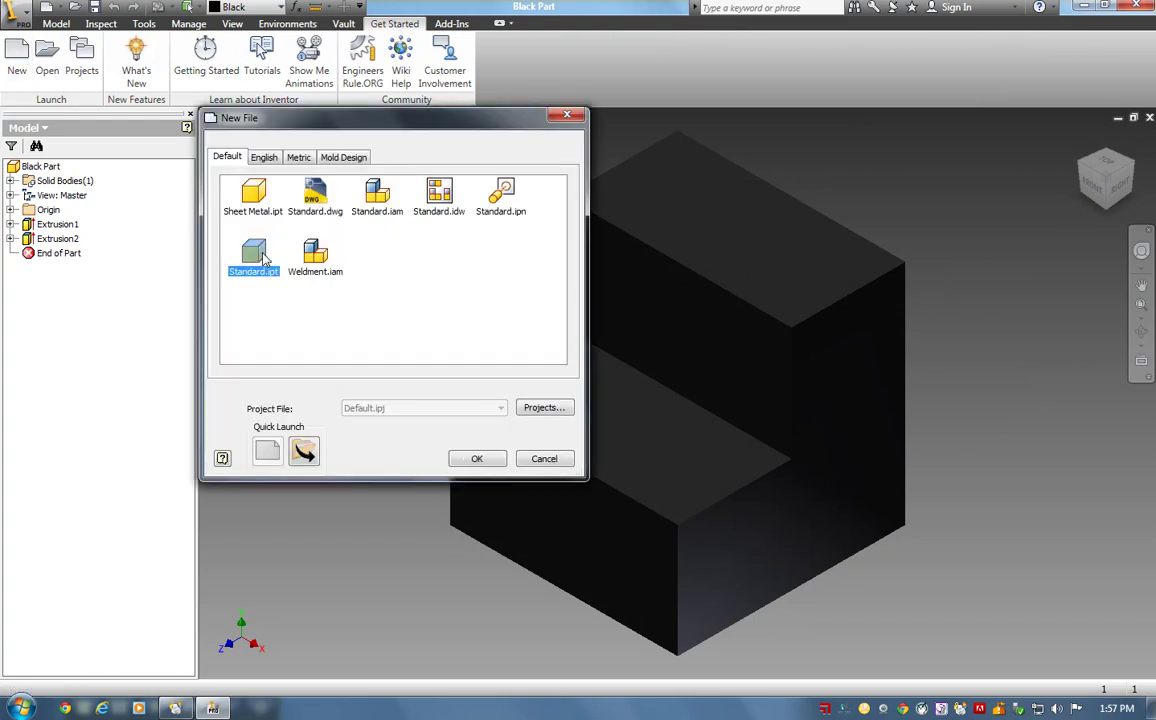
pyautogui.click(475, 460)
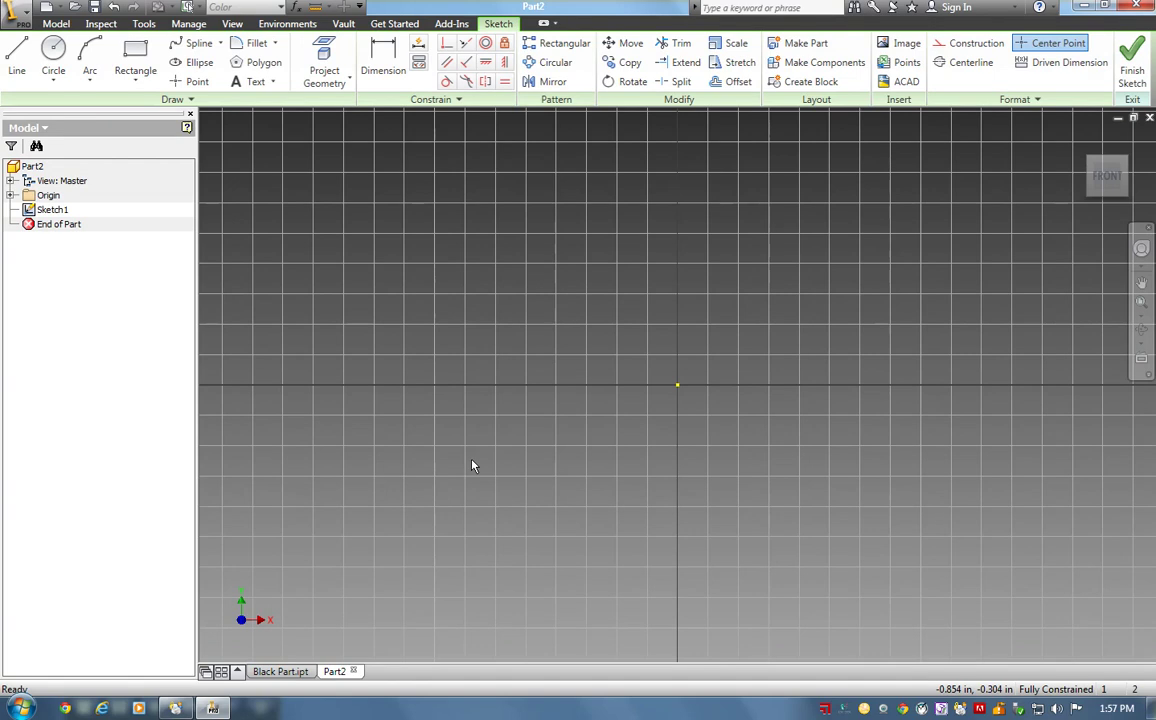
# Draw a rectangle from the sketch origin and place a 0.863 in width dimension above its top edge.
pyautogui.click(149, 64)
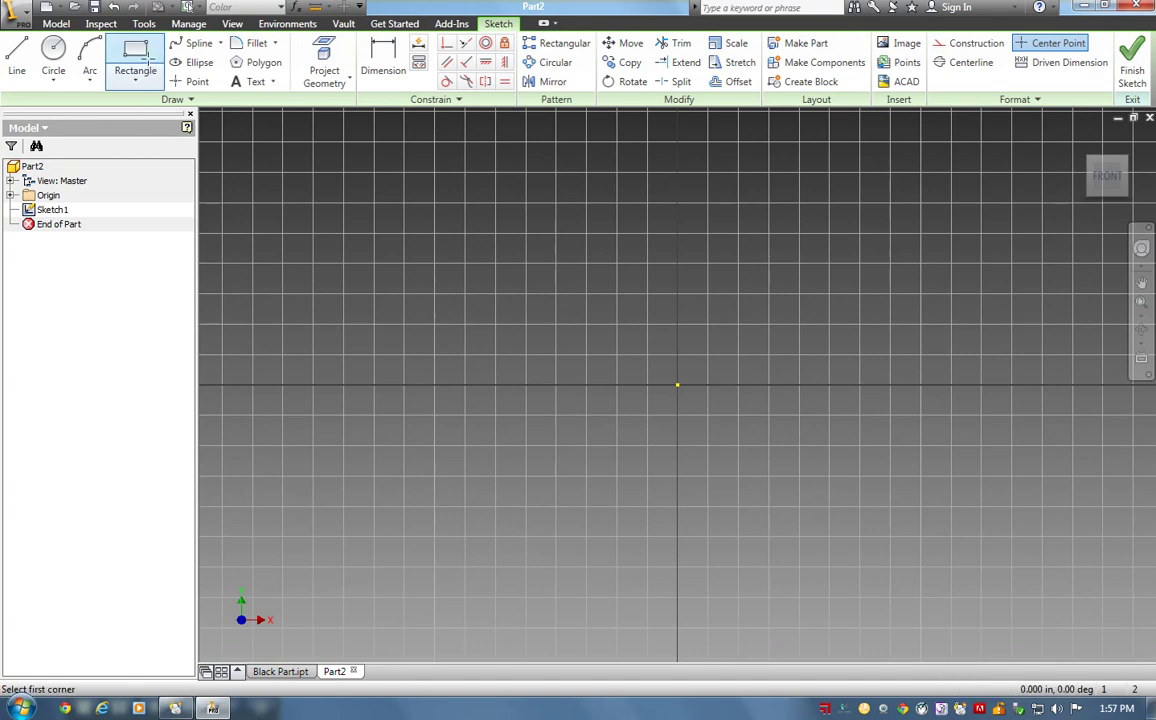
pyautogui.click(679, 384)
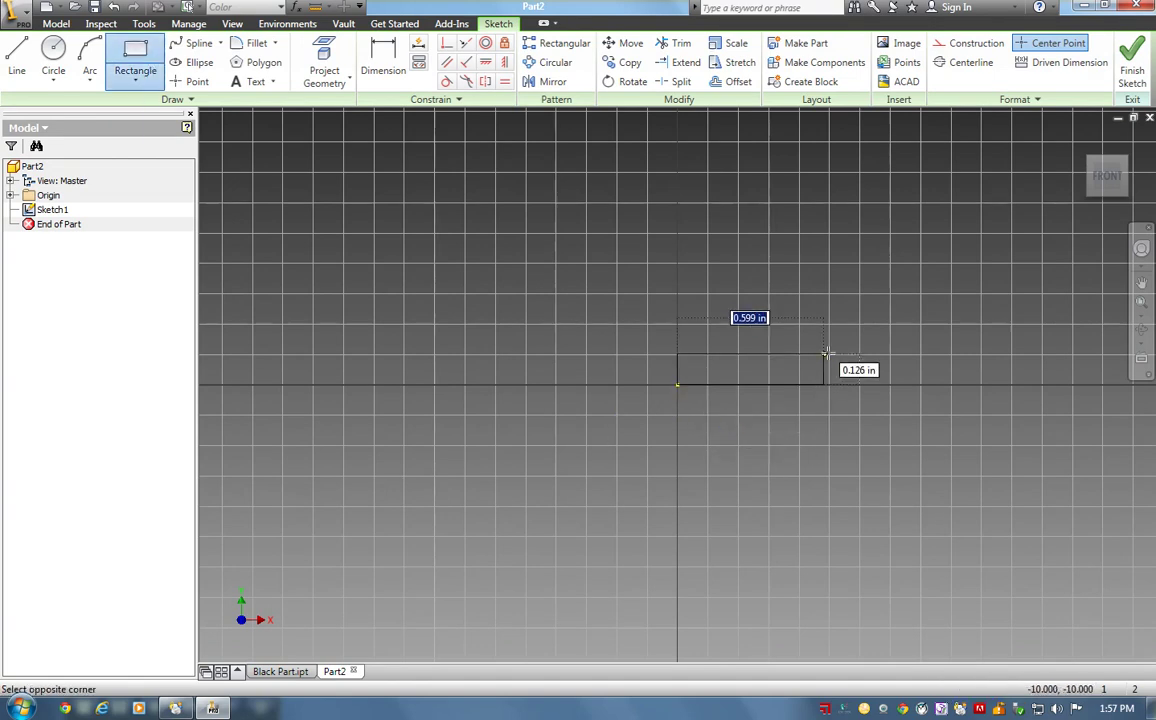
pyautogui.click(887, 247)
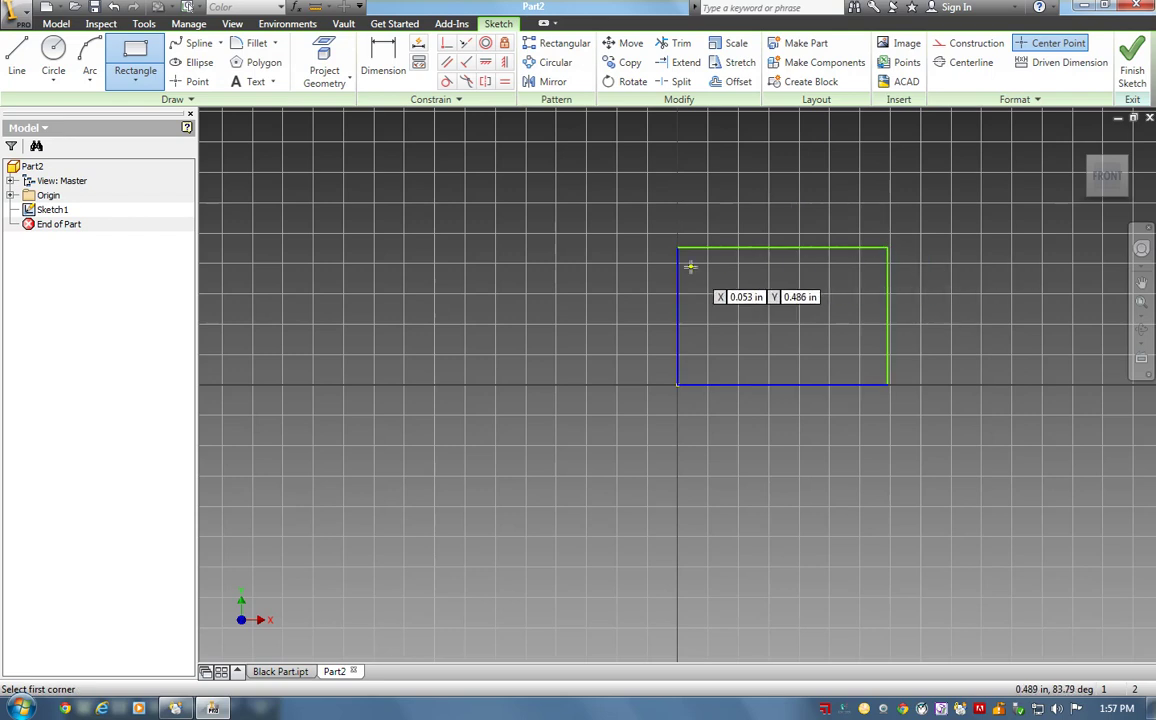
pyautogui.click(383, 62)
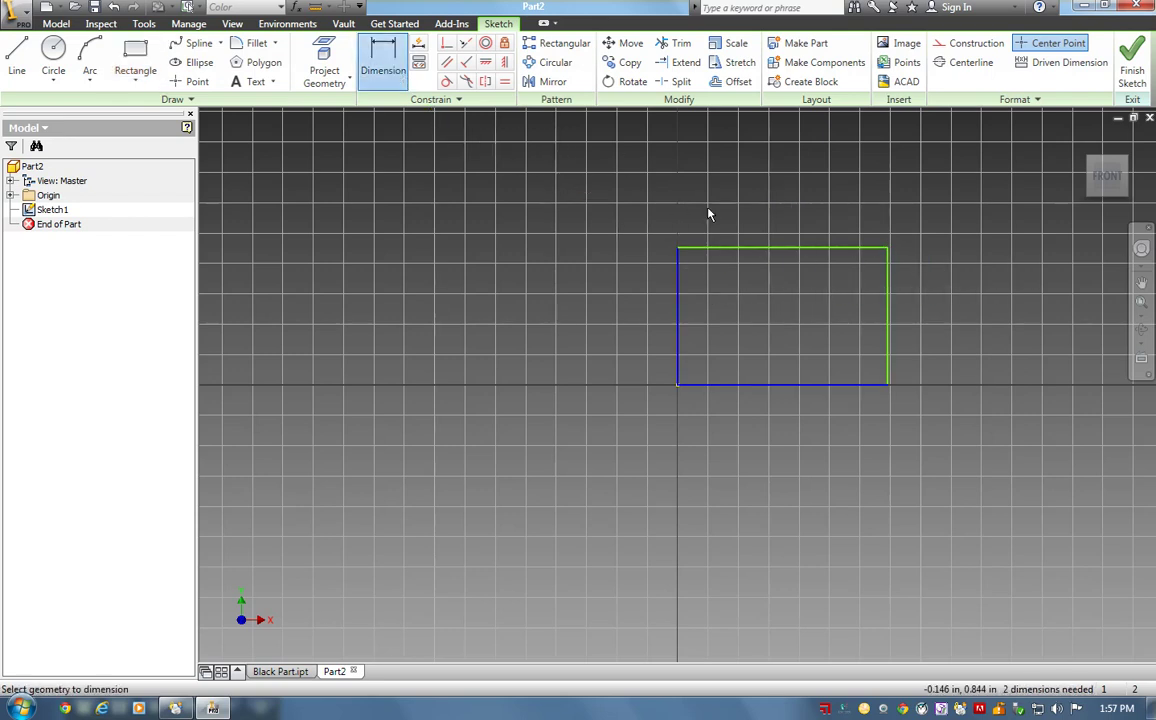
pyautogui.click(795, 248)
pyautogui.click(799, 221)
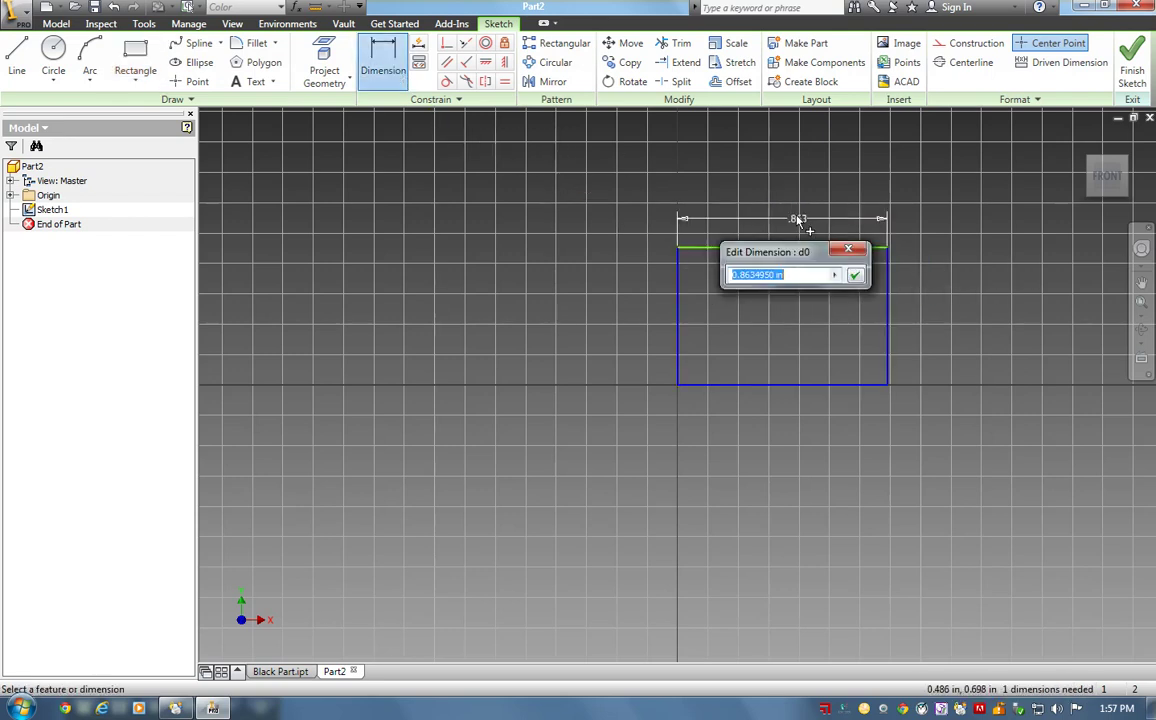